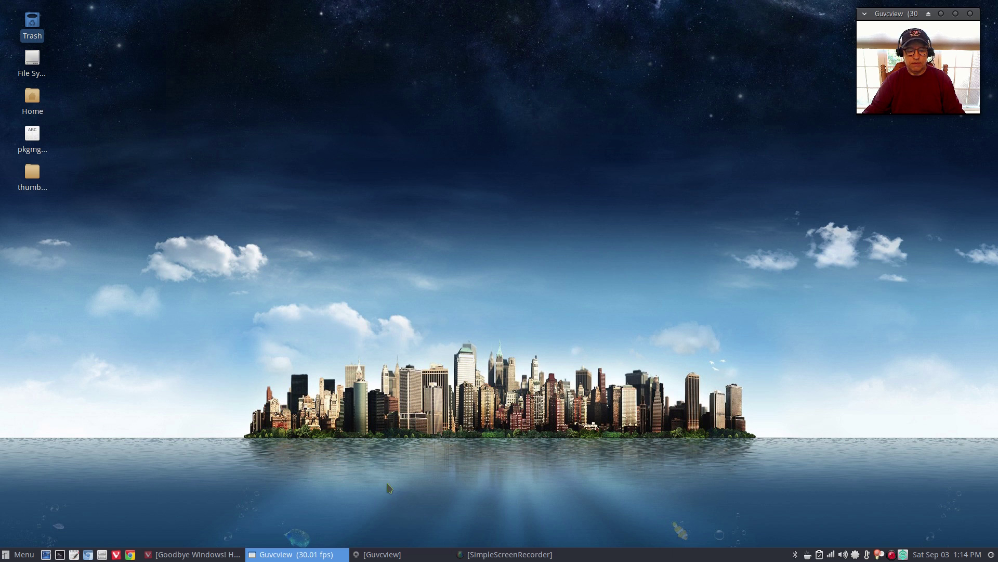
# Bring up the ArchWiki List of applications page and scroll through its Contents list.
pyautogui.click(190, 554)
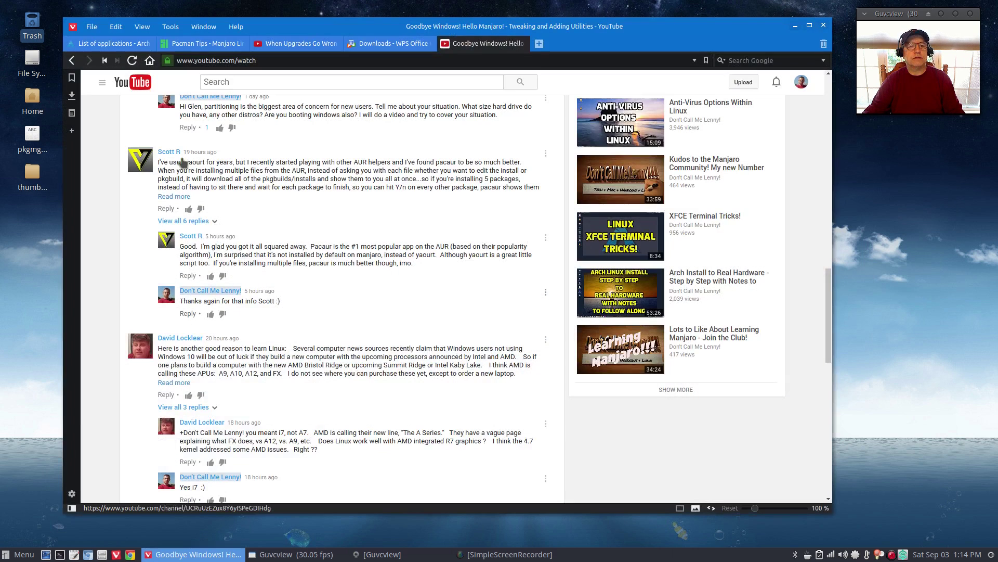
pyautogui.click(115, 46)
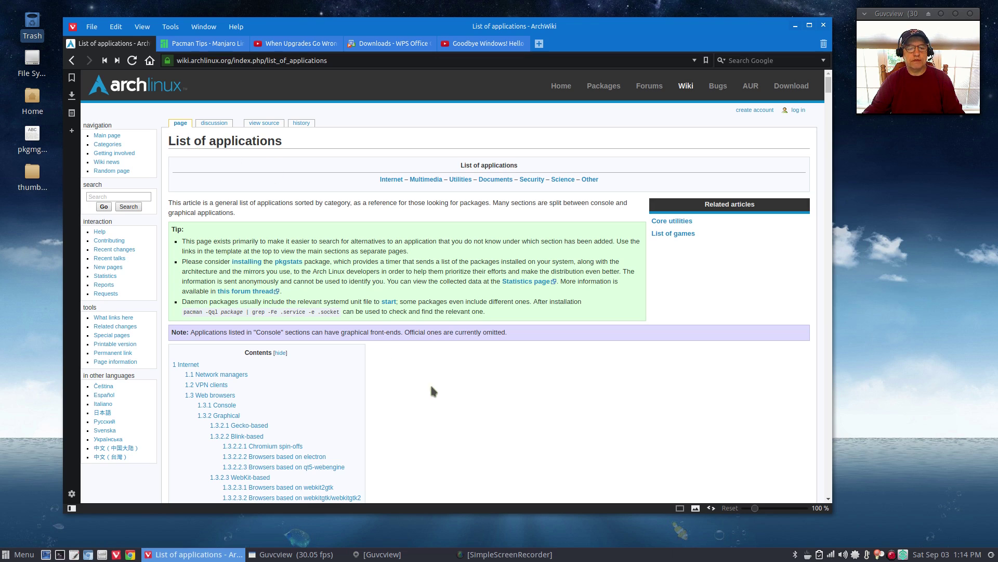
pyautogui.scroll(-12, 435, 393)
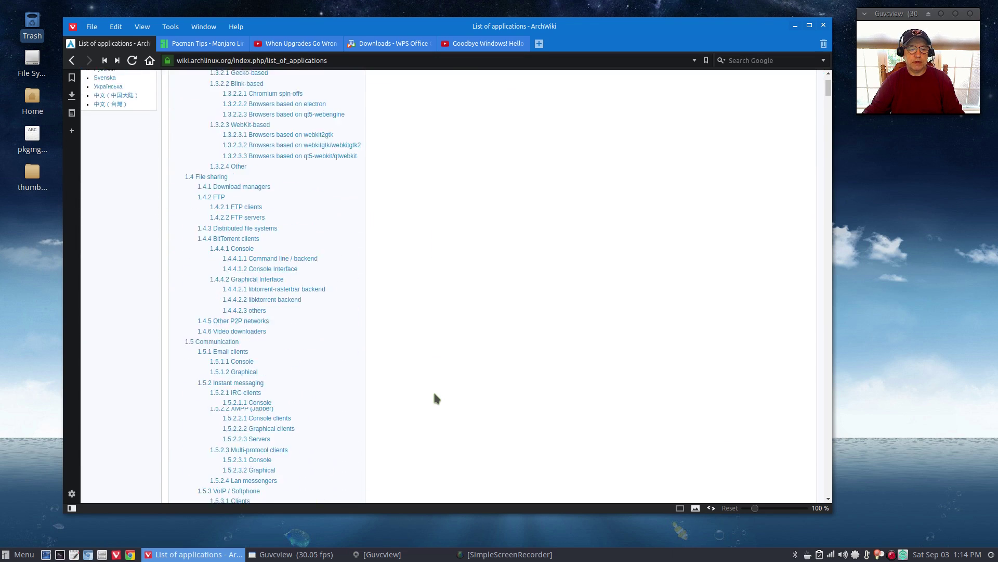
pyautogui.scroll(-20, 435, 399)
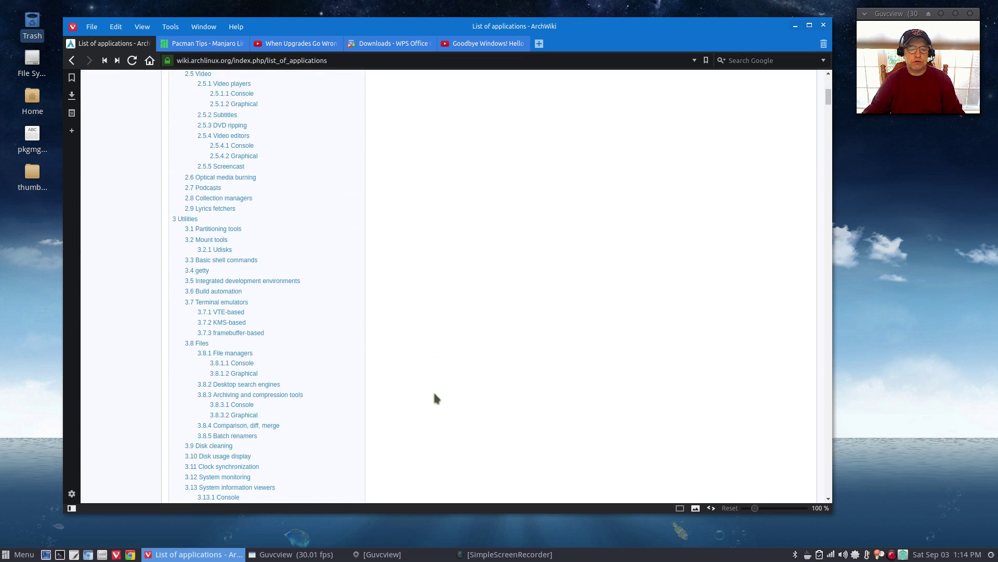
pyautogui.scroll(-15, 436, 398)
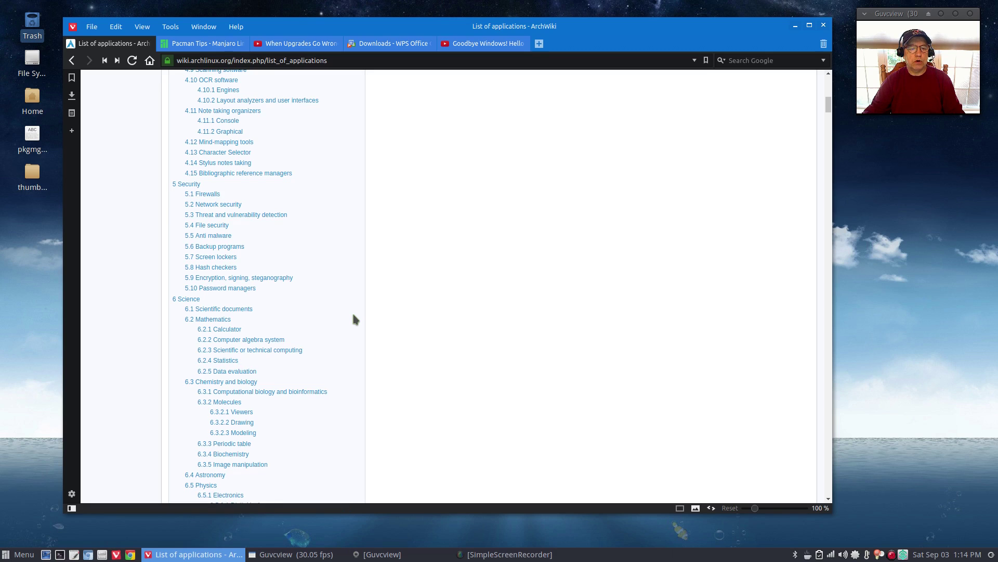
pyautogui.scroll(-3, 351, 311)
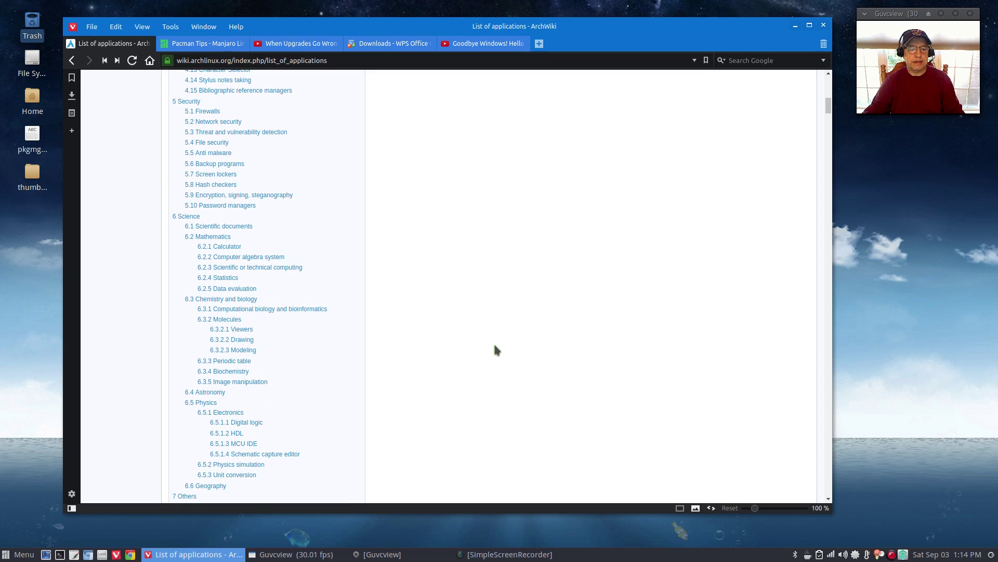
pyautogui.scroll(-6, 495, 349)
pyautogui.scroll(-11, 494, 345)
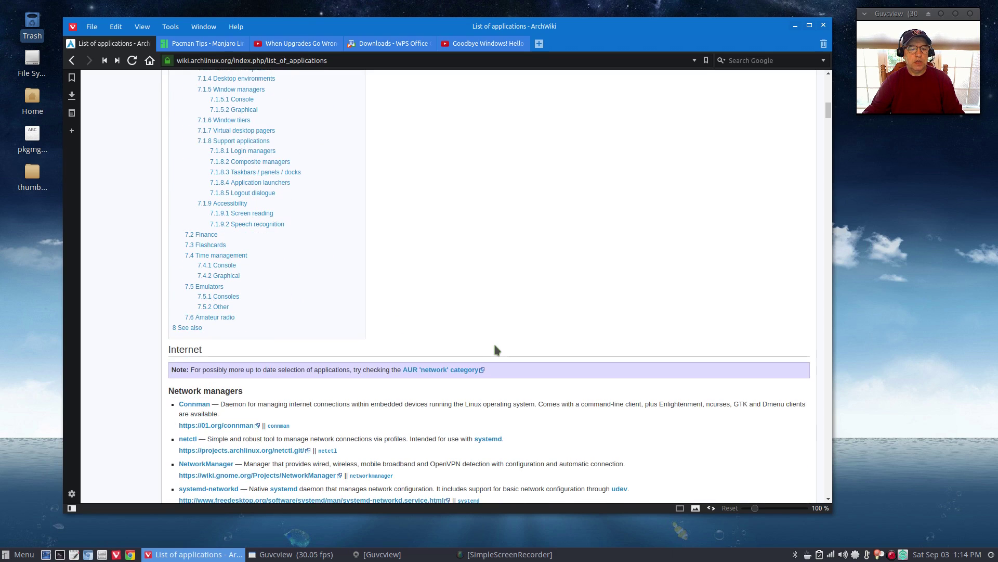
pyautogui.scroll(3, 370, 301)
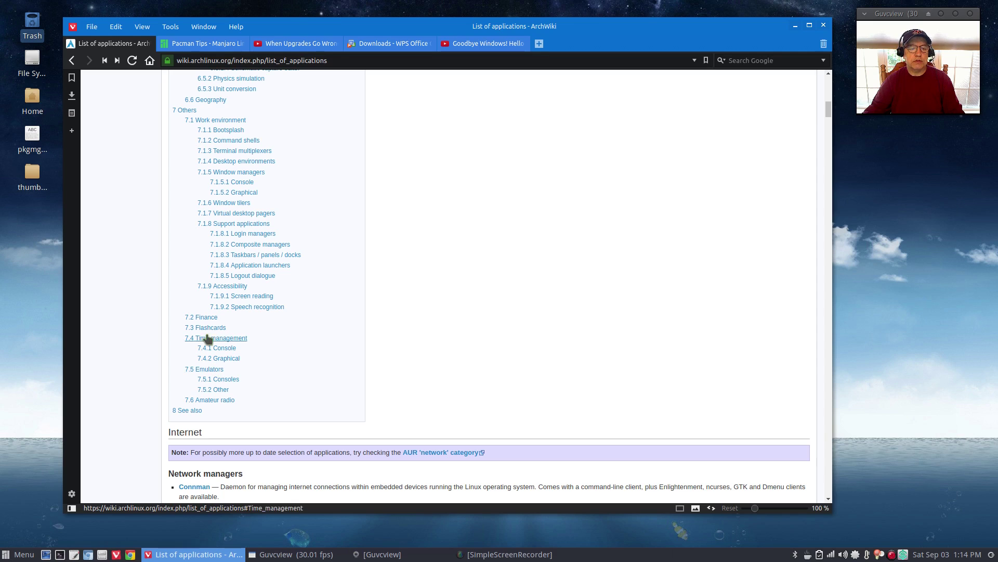
pyautogui.scroll(9, 263, 279)
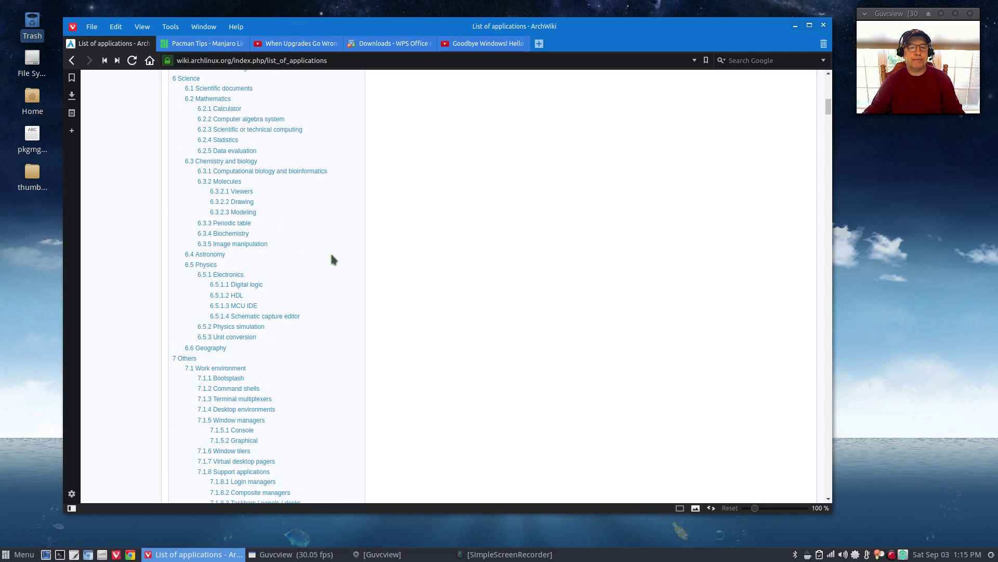
pyautogui.scroll(-15, 375, 289)
pyautogui.scroll(-20, 375, 290)
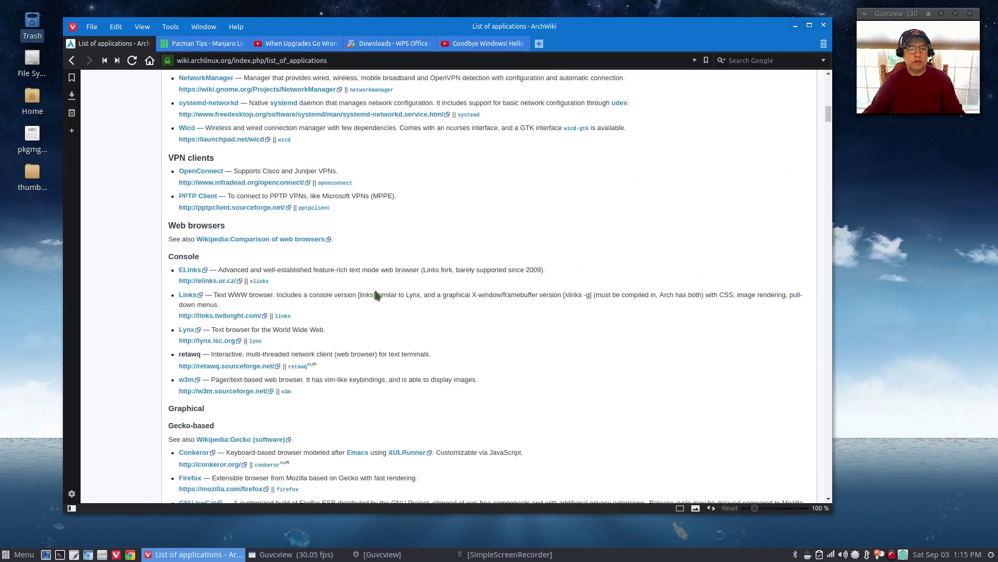
pyautogui.scroll(-20, 375, 290)
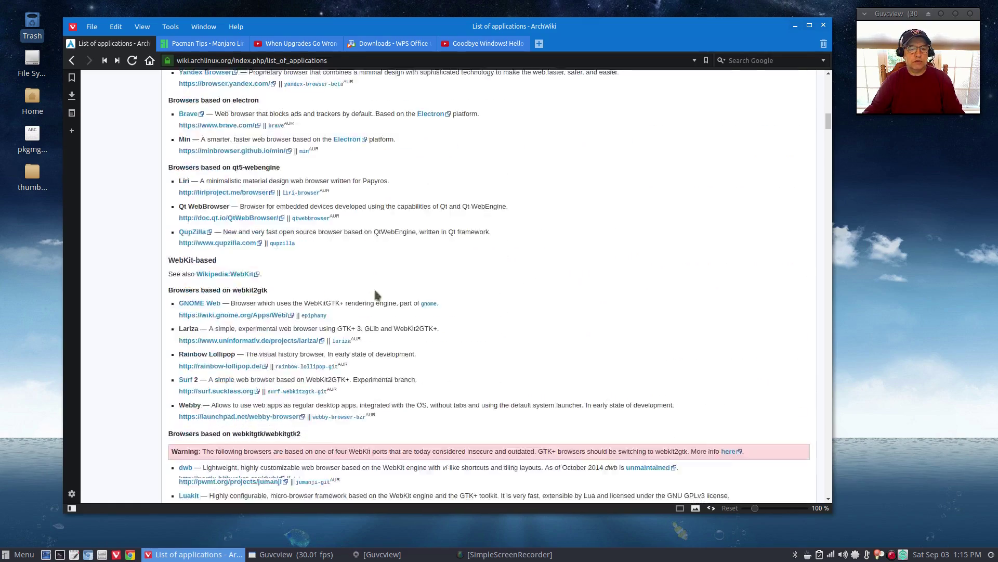
pyautogui.scroll(-20, 375, 295)
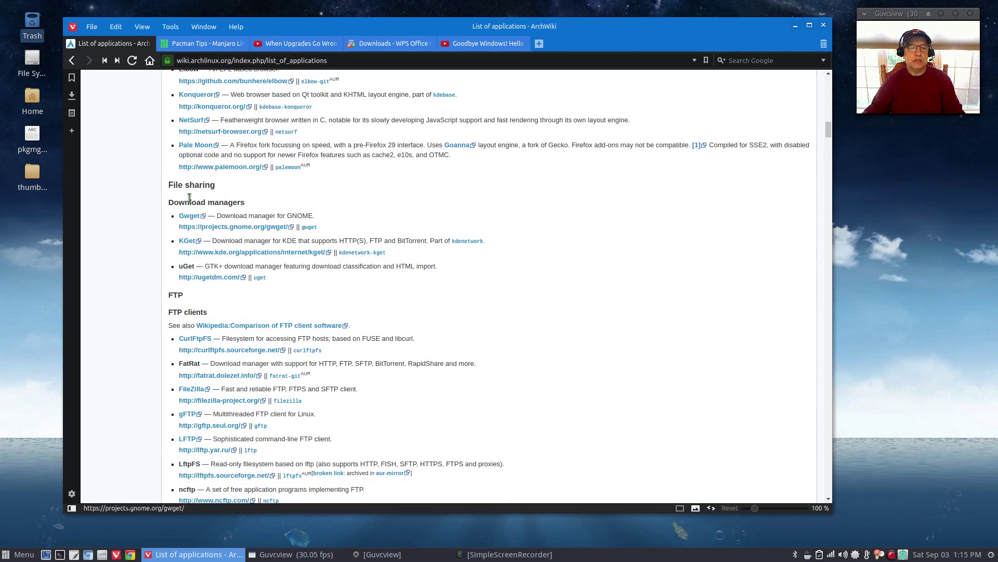
pyautogui.scroll(-5, 241, 228)
pyautogui.scroll(-12, 250, 239)
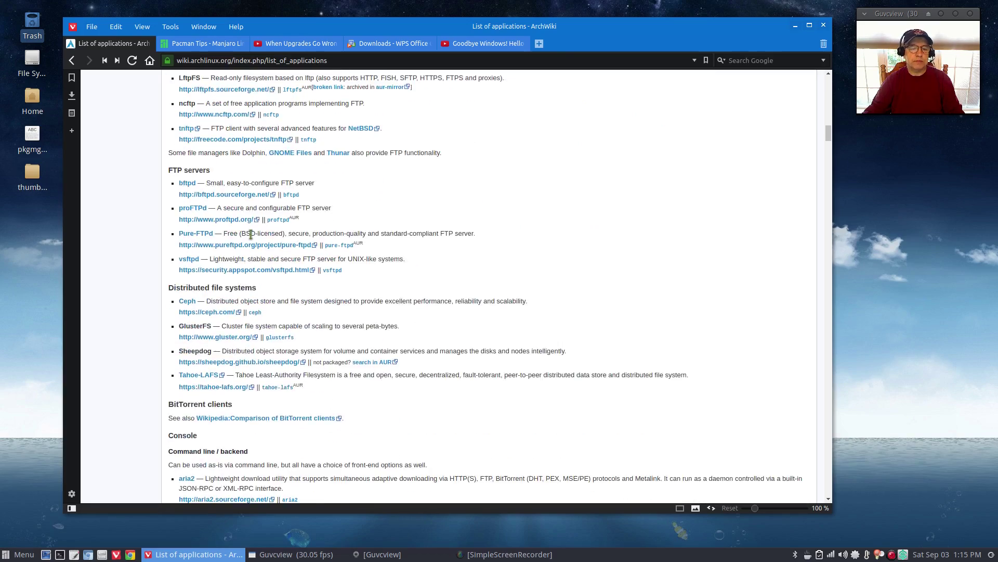
pyautogui.scroll(-11, 249, 236)
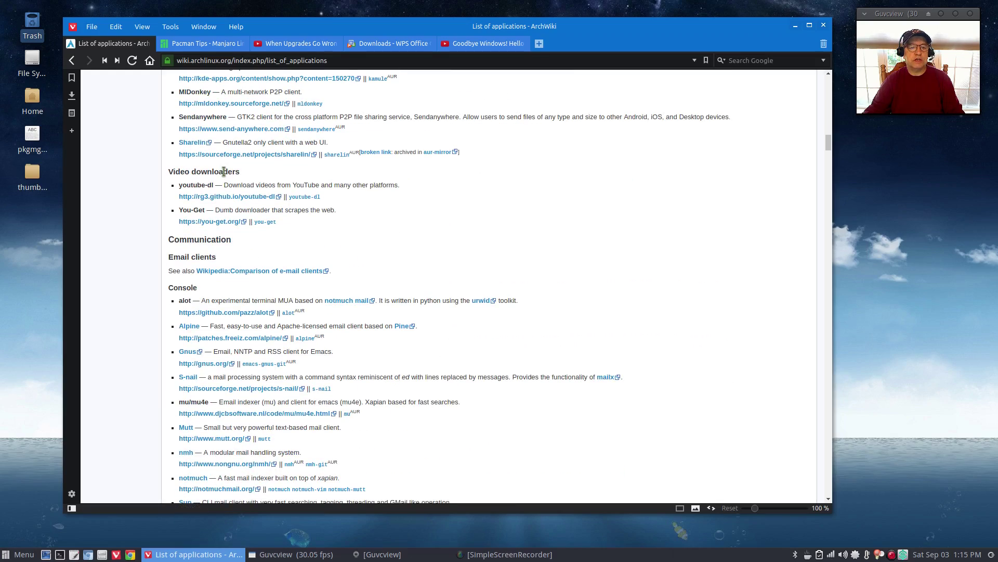
pyautogui.scroll(-2, 278, 250)
pyautogui.scroll(-9, 278, 250)
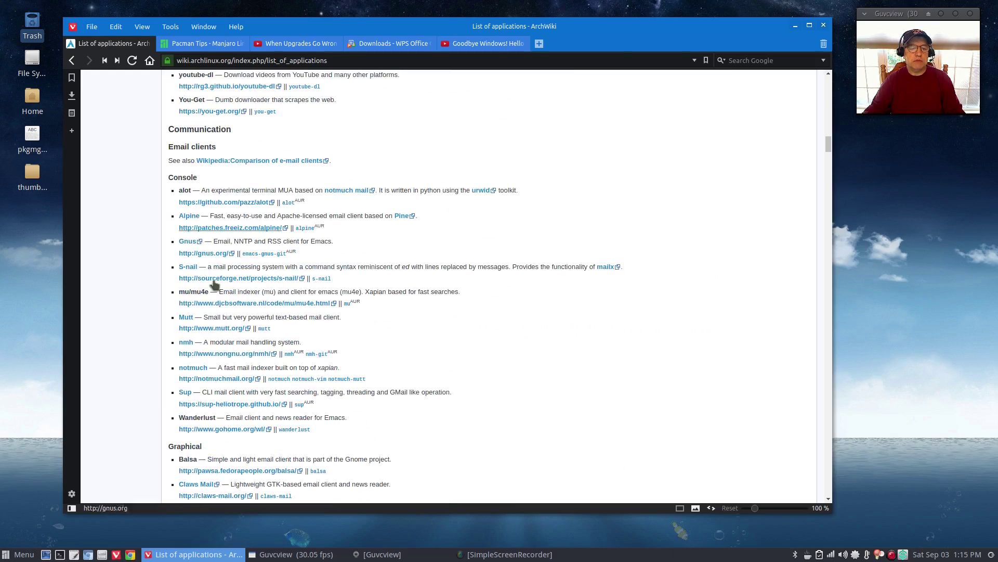
pyautogui.scroll(-1, 247, 262)
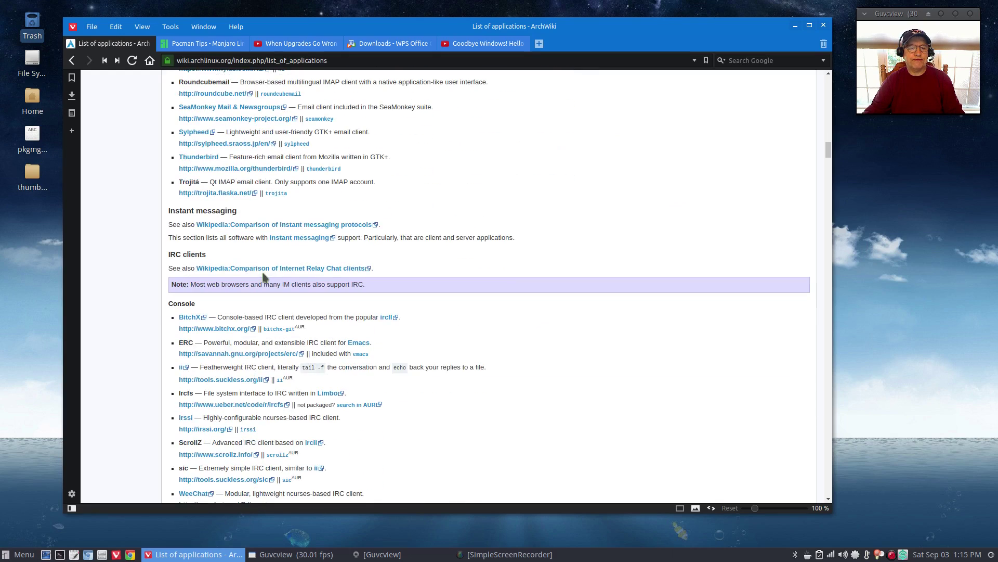
pyautogui.scroll(-4, 247, 261)
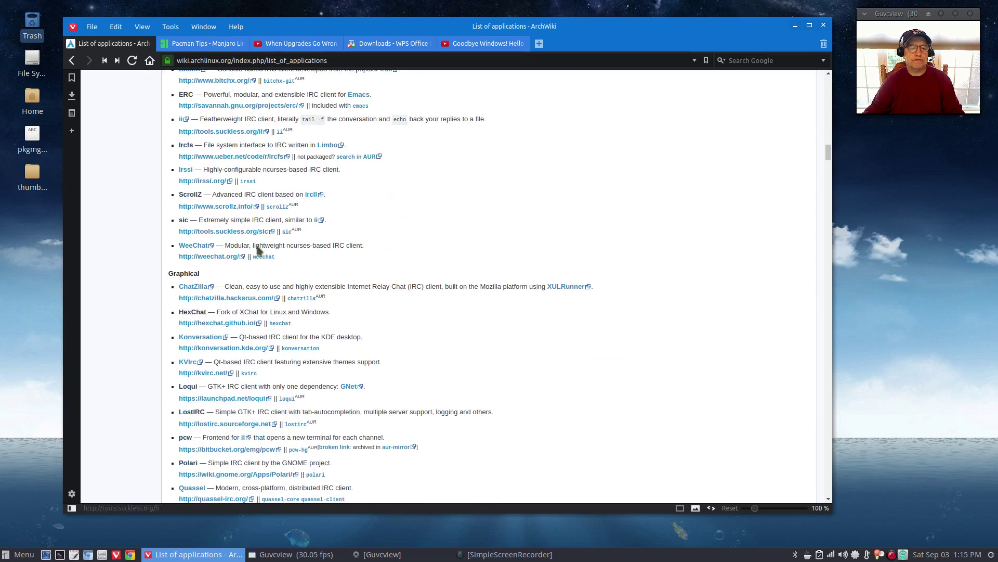
pyautogui.press('Home')
pyautogui.scroll(-10, 396, 426)
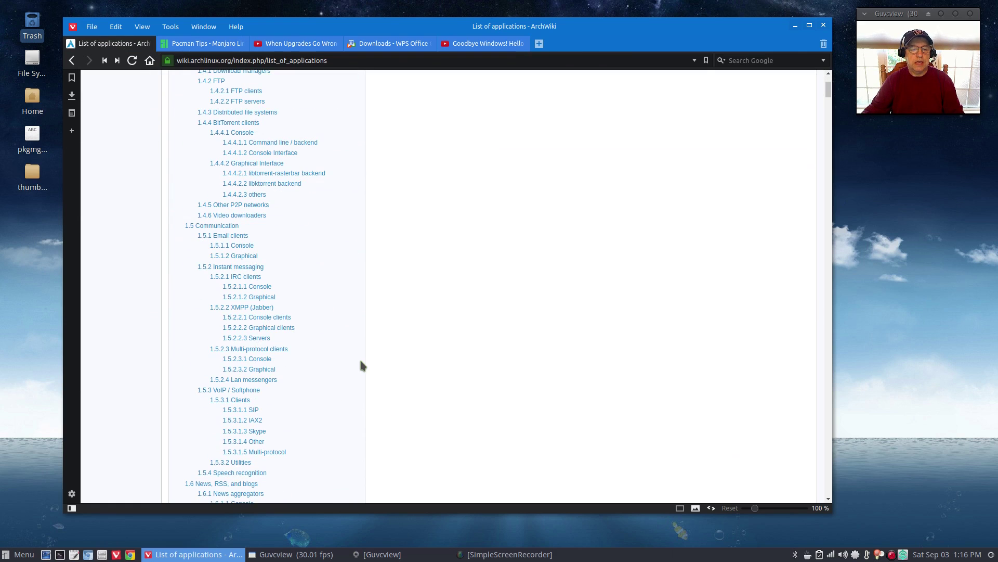
pyautogui.scroll(-2, 361, 362)
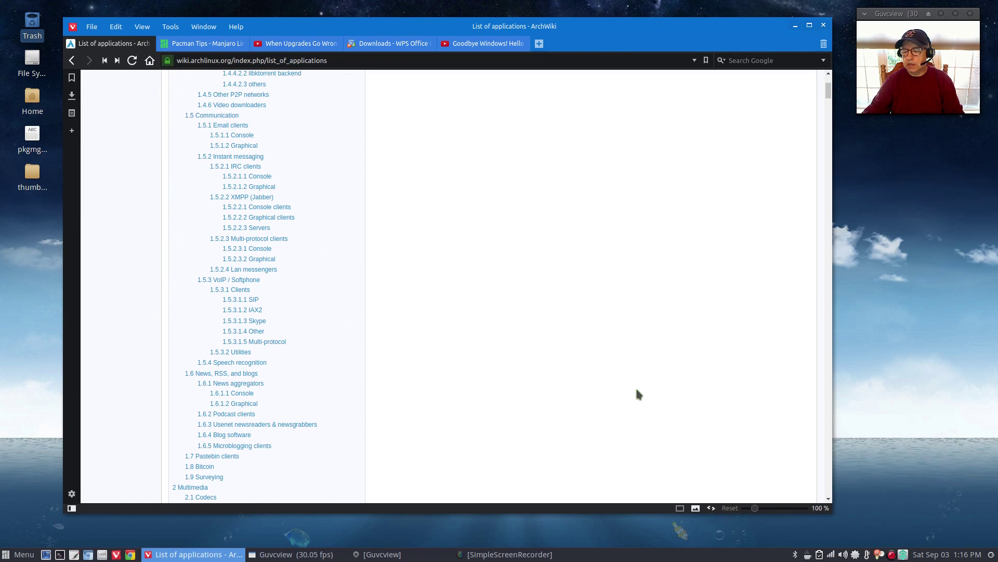
# Minimize the browser and launch Pamac from the tray icon's menu.
pyautogui.click(795, 26)
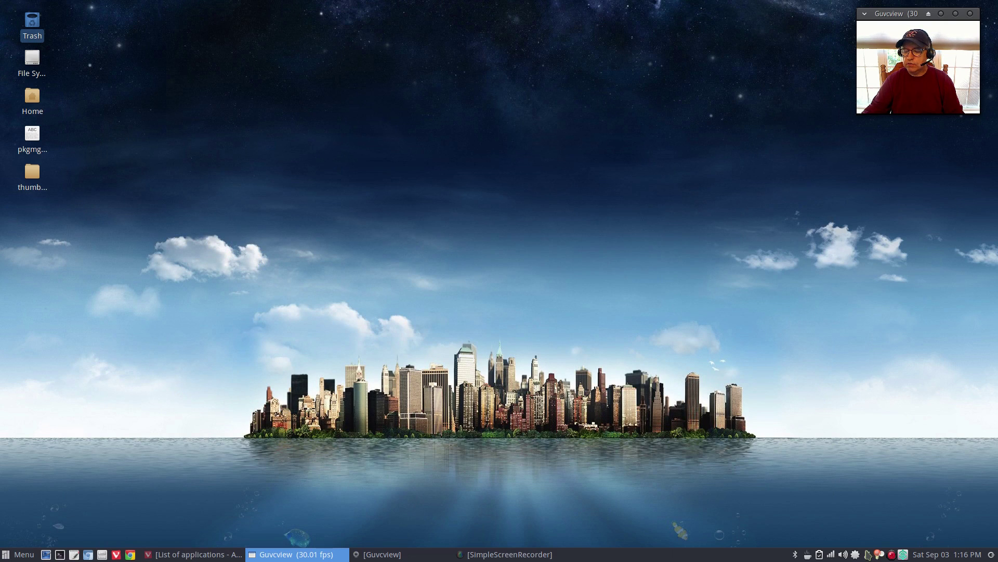
pyautogui.rightClick(855, 556)
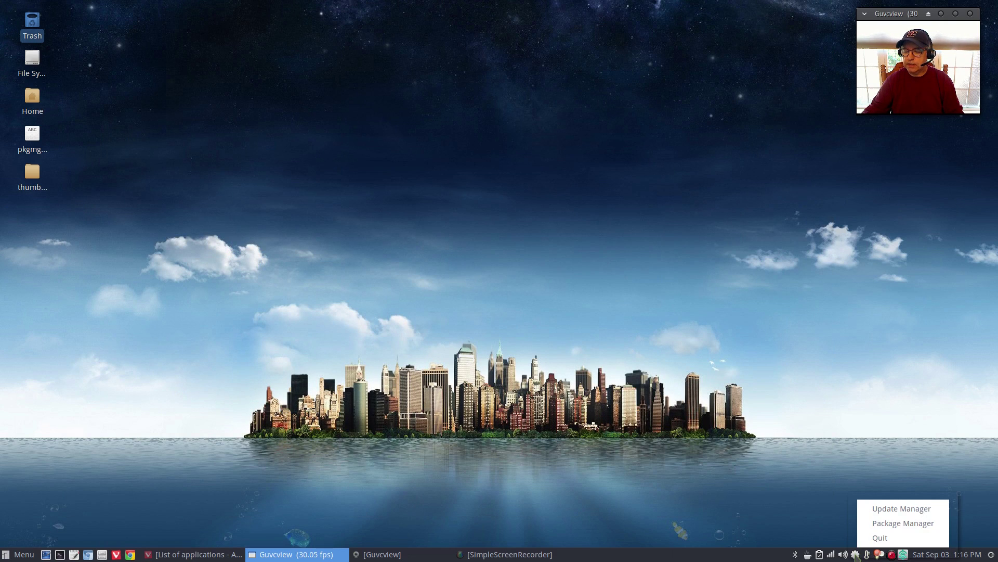
pyautogui.click(879, 525)
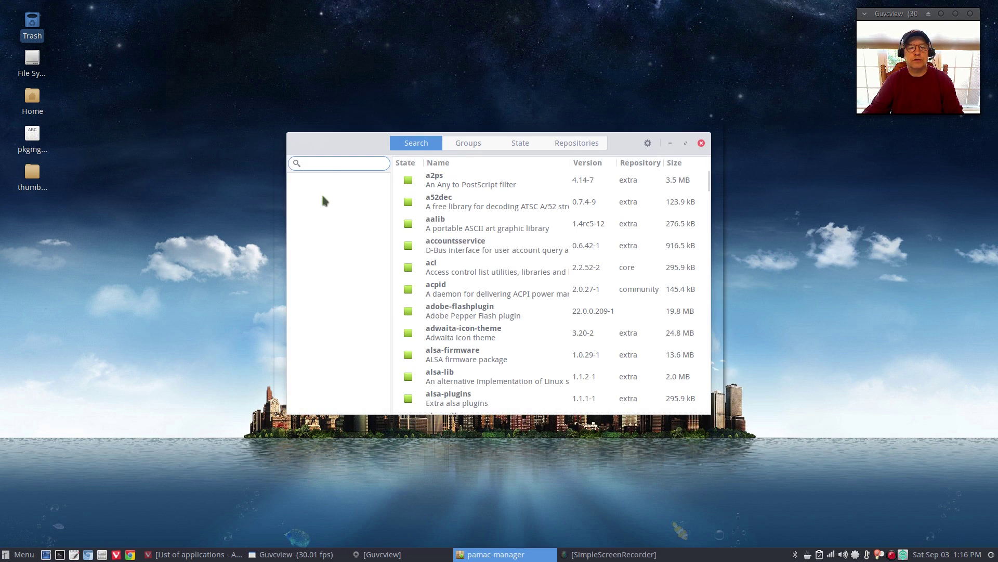
# Search for 'video' and browse the results, including installed mjpegtools and openshot.
pyautogui.write('video')
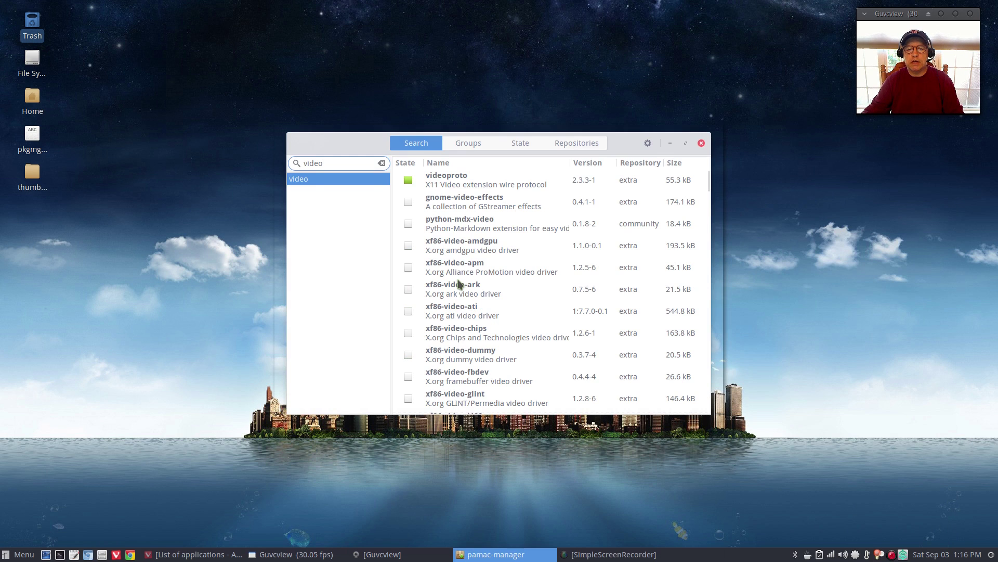
pyautogui.scroll(-10, 462, 254)
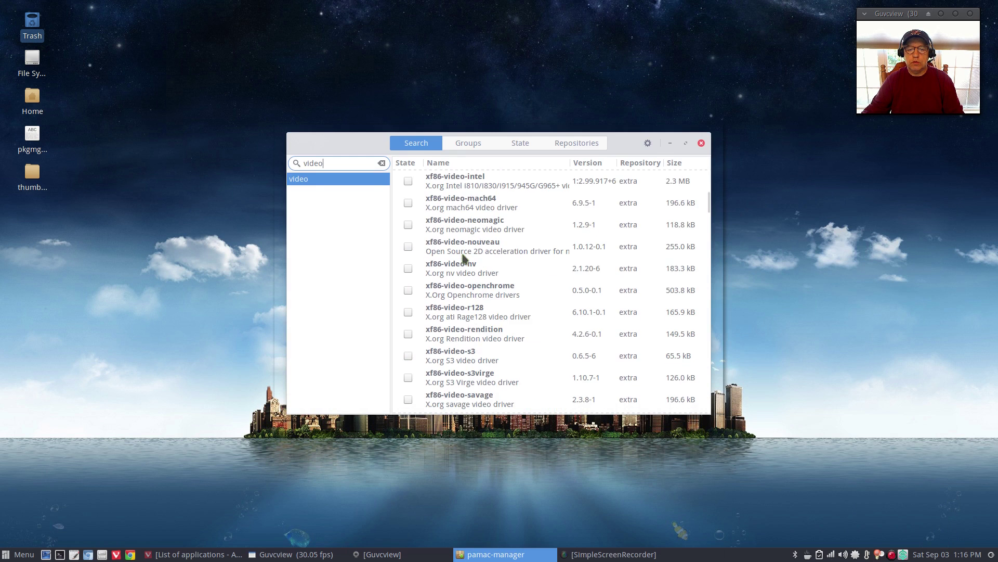
pyautogui.scroll(-3, 463, 257)
pyautogui.scroll(15, 462, 258)
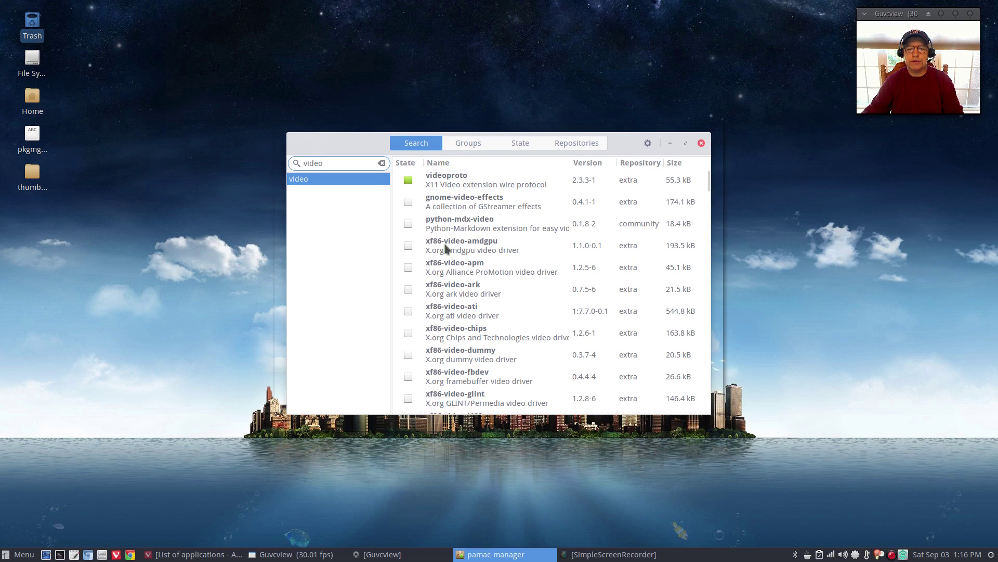
pyautogui.scroll(-20, 482, 271)
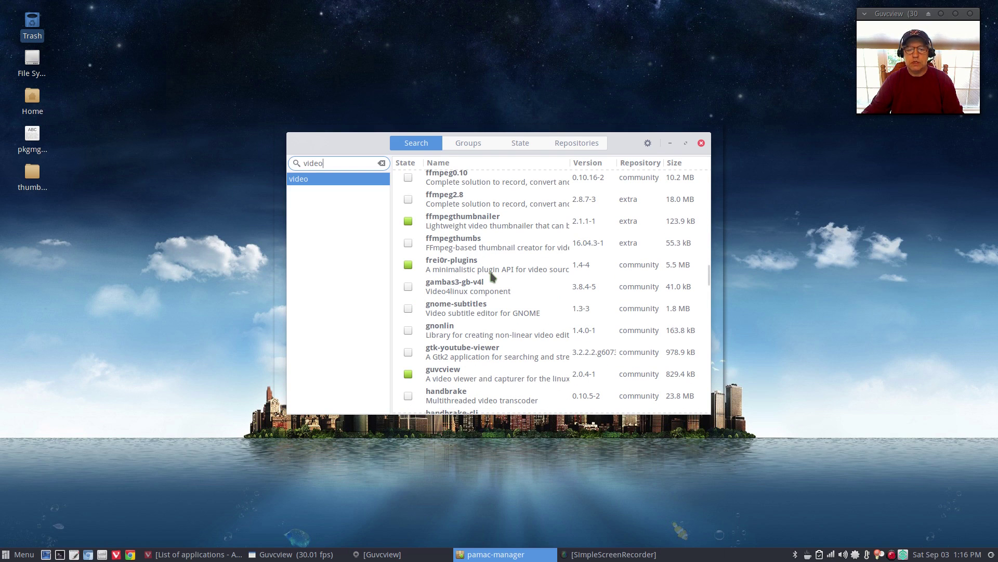
pyautogui.scroll(-1, 493, 296)
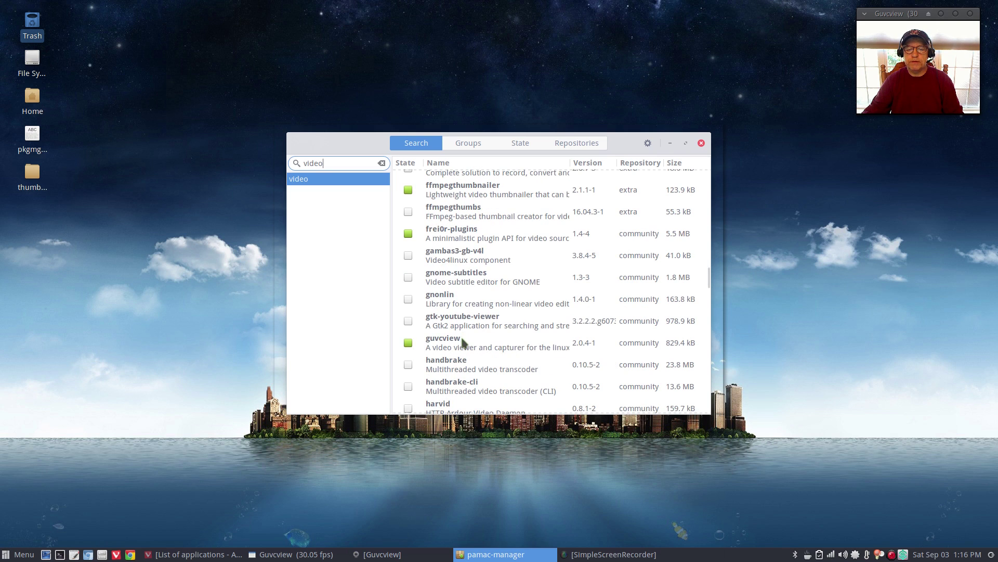
pyautogui.scroll(-1, 461, 346)
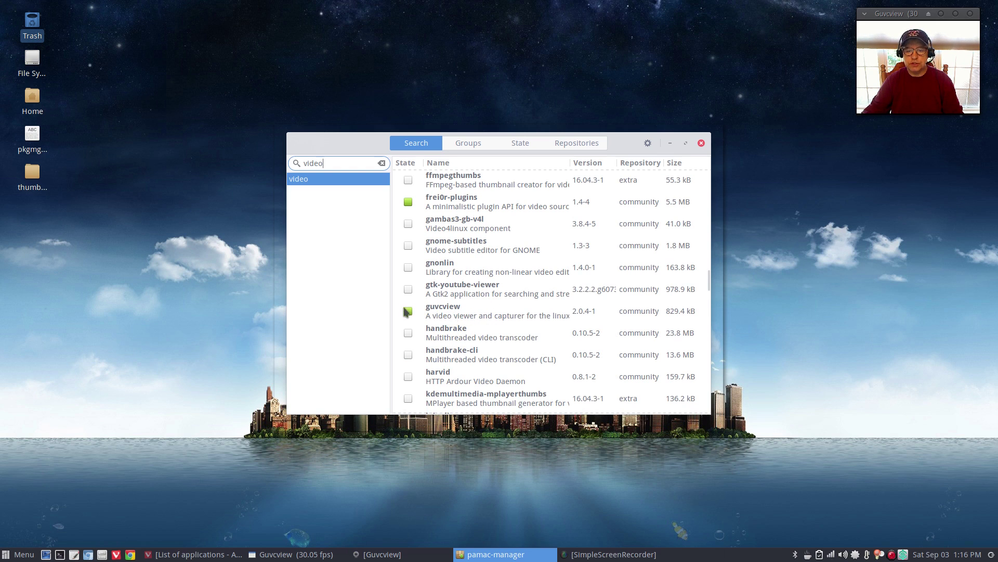
pyautogui.scroll(-15, 487, 307)
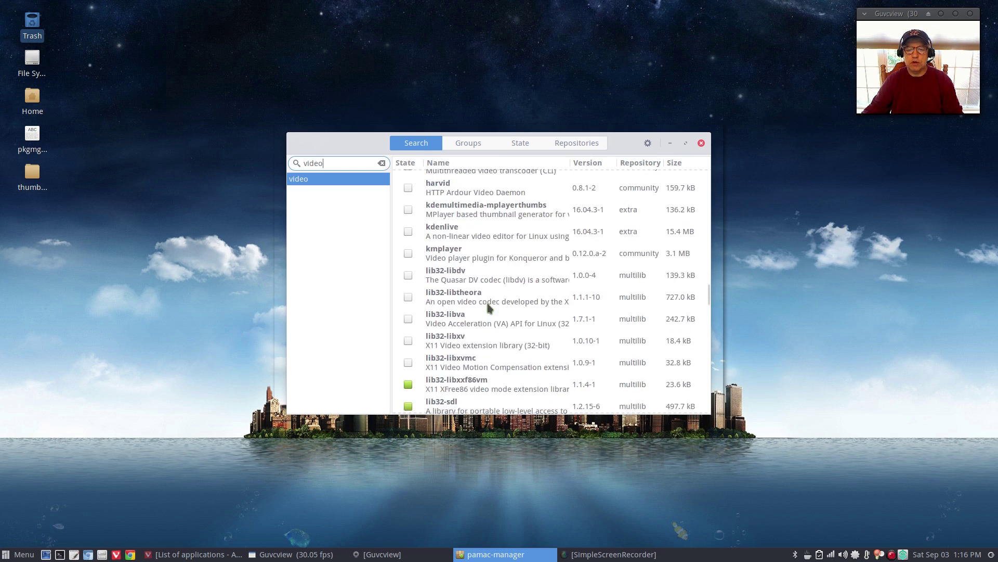
pyautogui.scroll(-3, 488, 307)
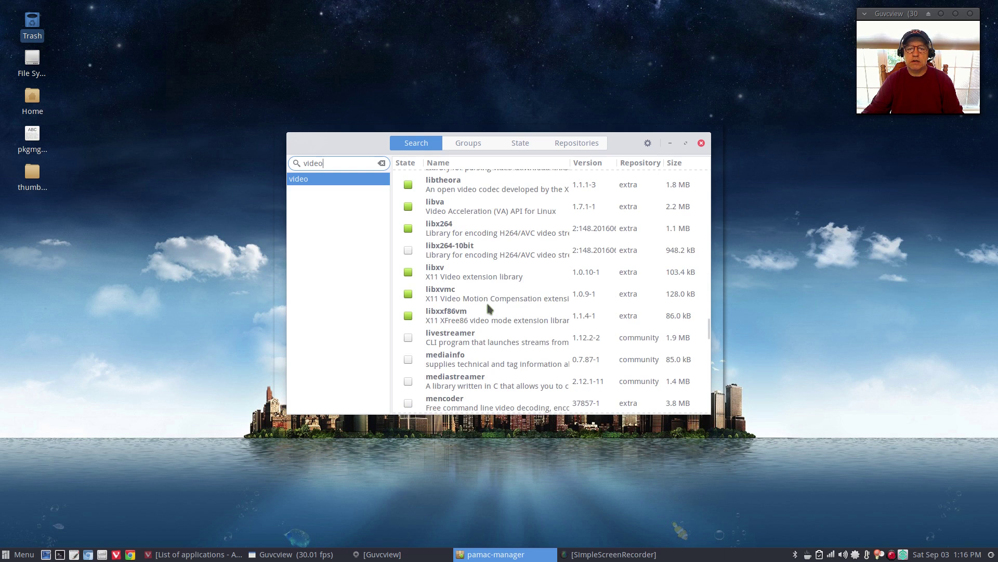
pyautogui.scroll(4, 489, 308)
pyautogui.scroll(-5, 488, 307)
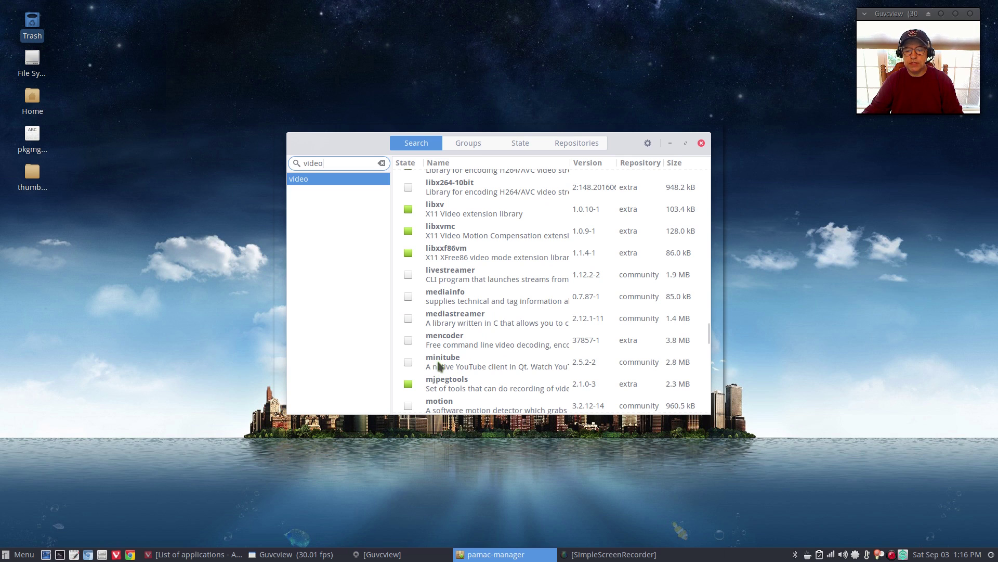
pyautogui.scroll(-4, 447, 362)
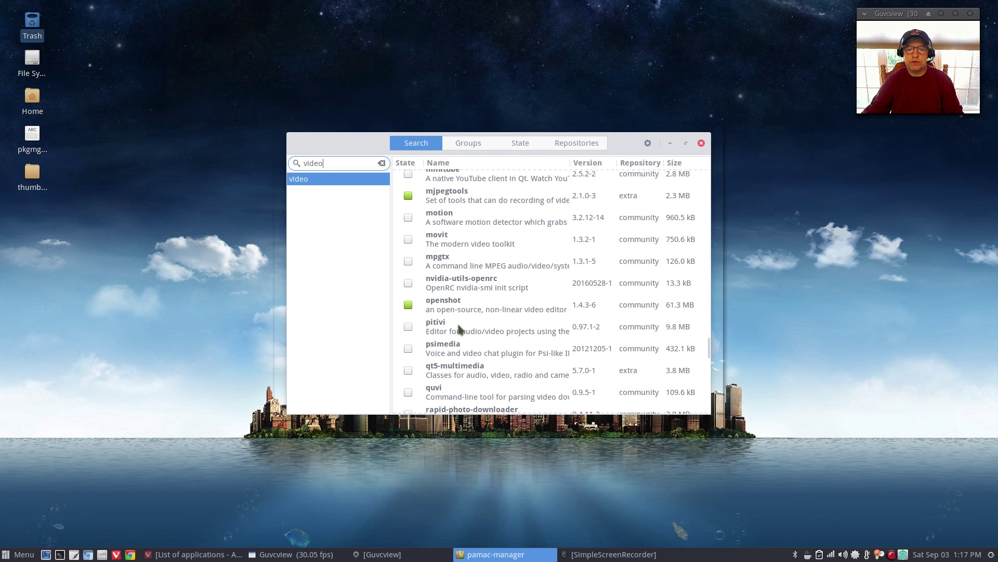
# Browse packages by group, scrolling through the groups list.
pyautogui.click(464, 144)
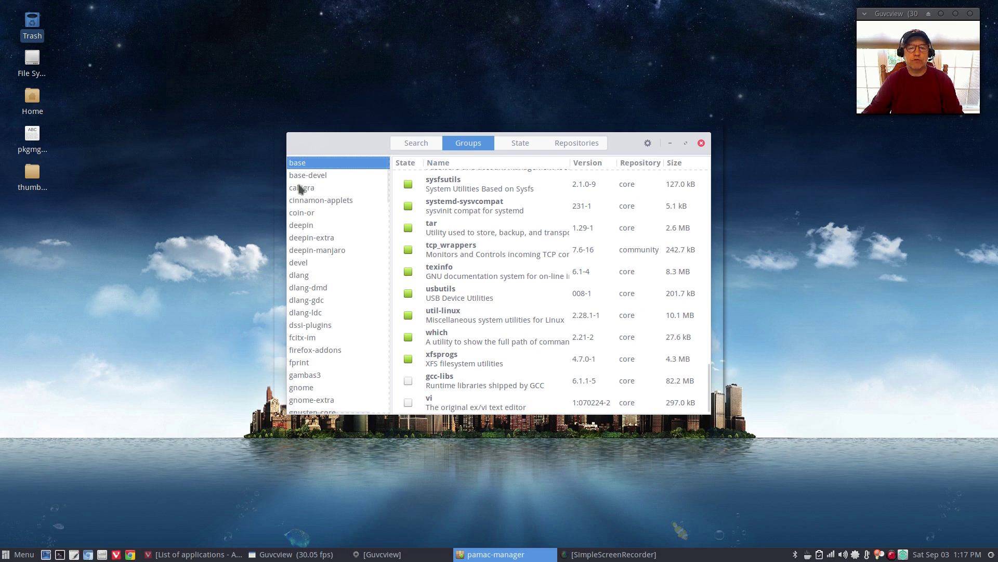
pyautogui.scroll(-5, 318, 245)
pyautogui.scroll(-15, 316, 244)
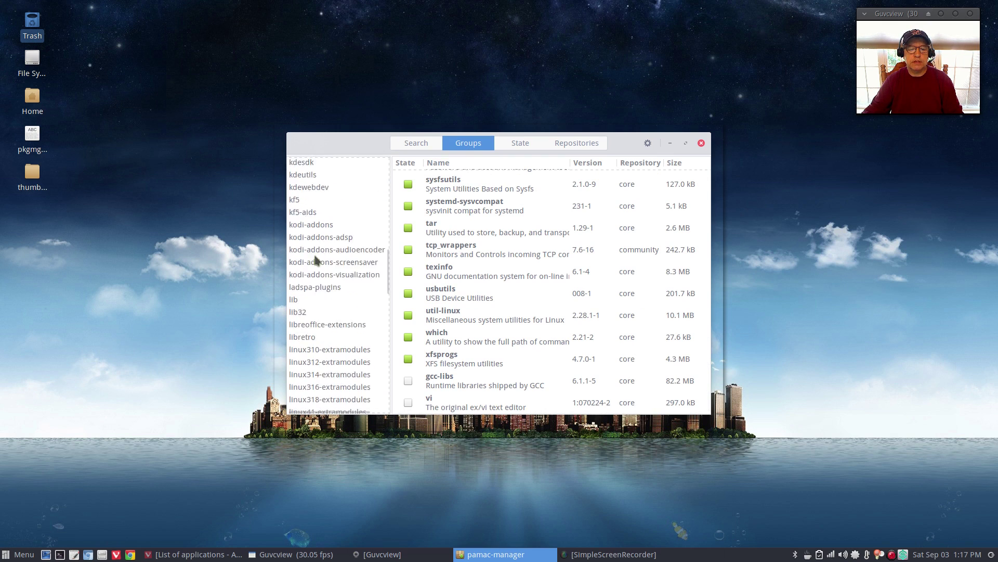
pyautogui.scroll(-12, 313, 265)
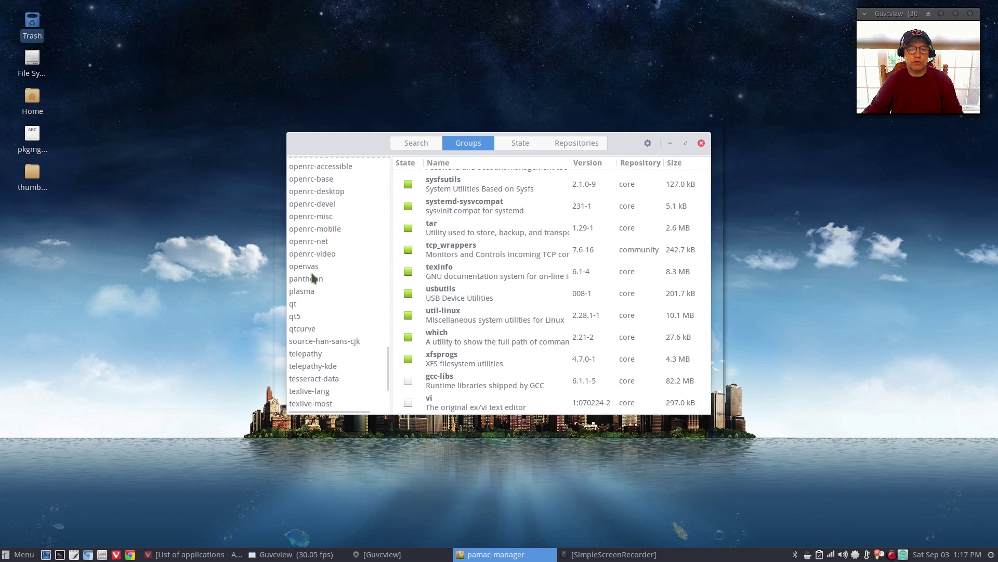
# In the State view, check the Orphans, Foreign and Pending categories.
pyautogui.click(518, 143)
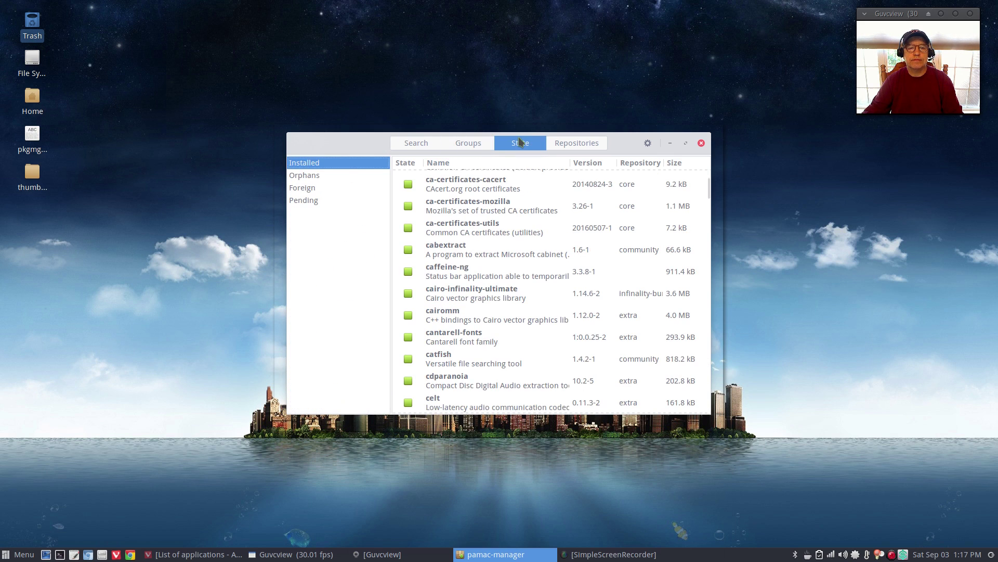
pyautogui.click(304, 177)
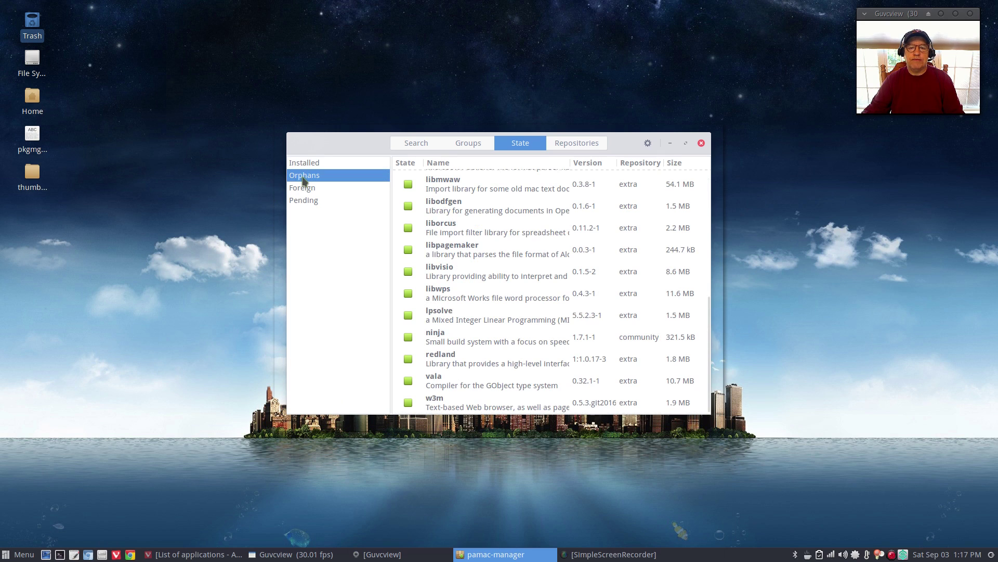
pyautogui.click(305, 189)
pyautogui.click(306, 203)
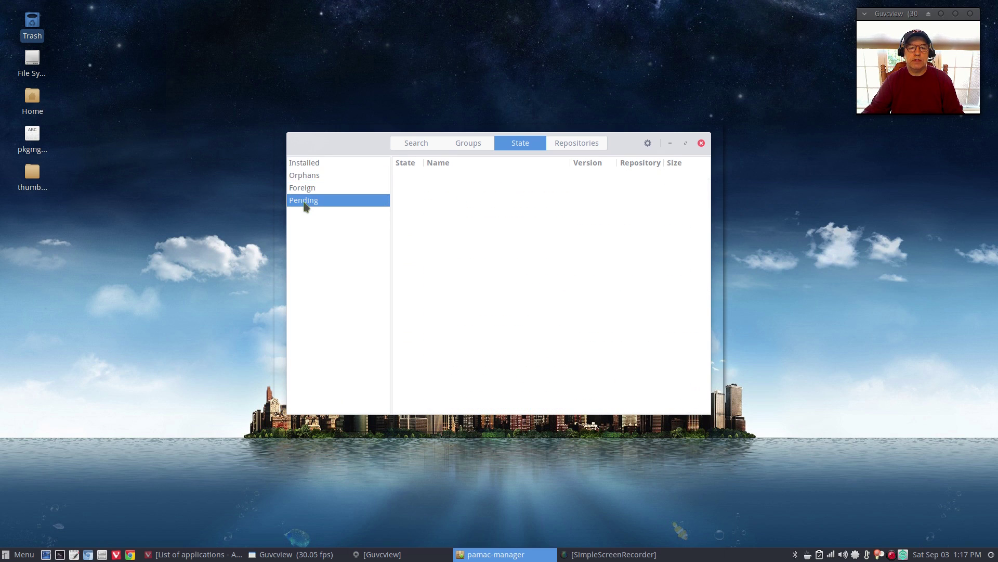
# Browse the extra, community and core repositories in the Repositories view.
pyautogui.click(306, 163)
pyautogui.click(578, 145)
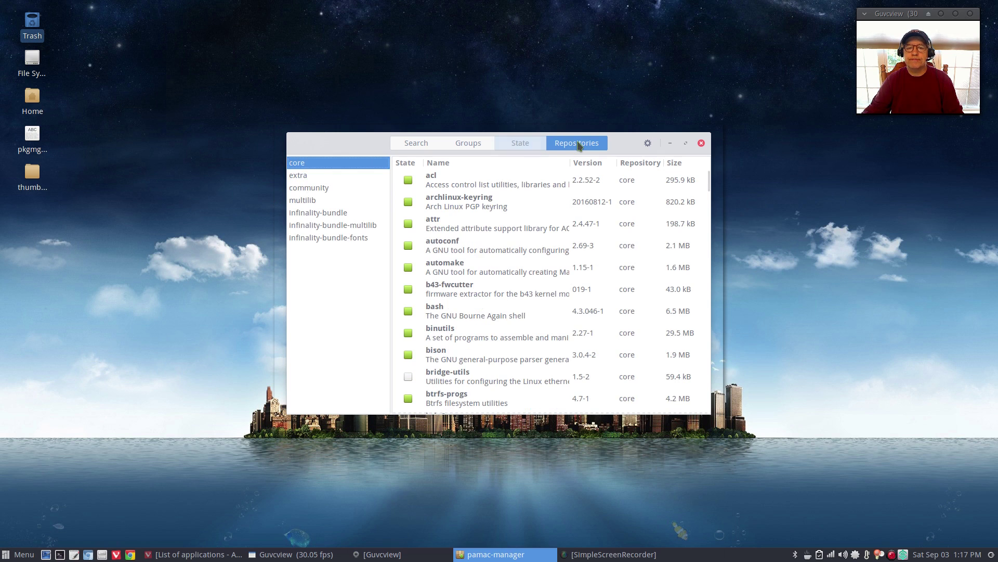
pyautogui.click(317, 177)
pyautogui.click(318, 188)
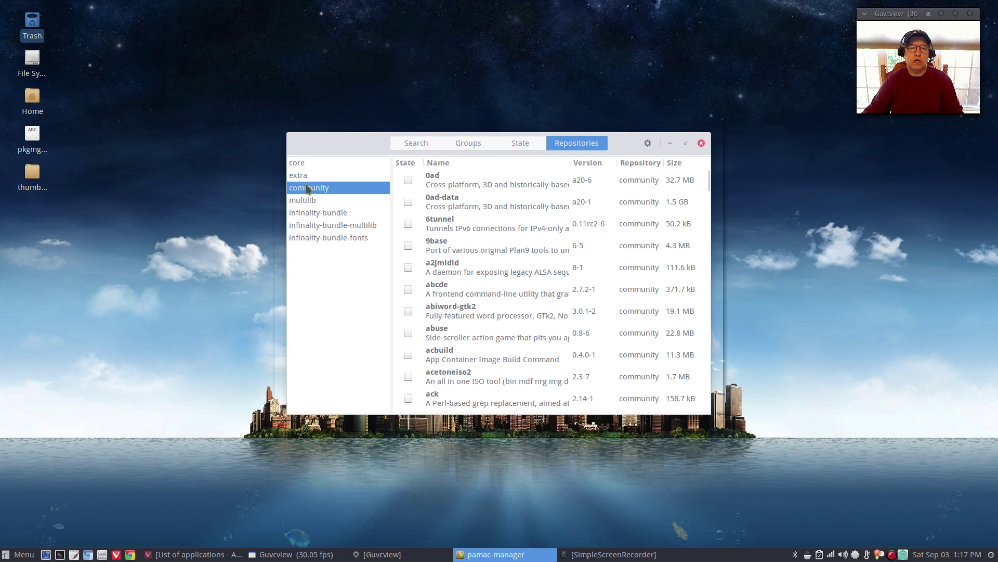
pyautogui.click(305, 166)
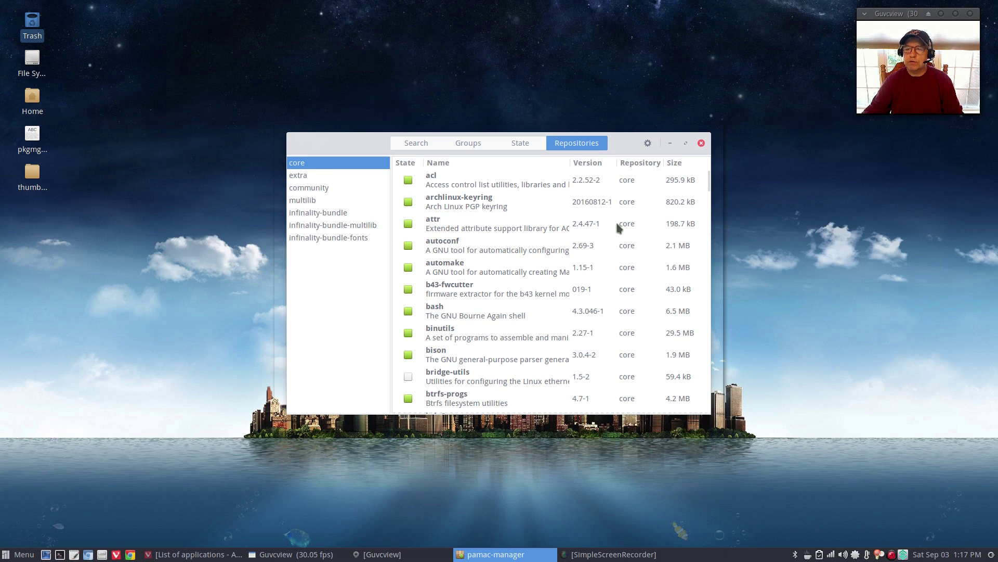
# Open Pamac Preferences, authenticating with the account password.
pyautogui.click(647, 144)
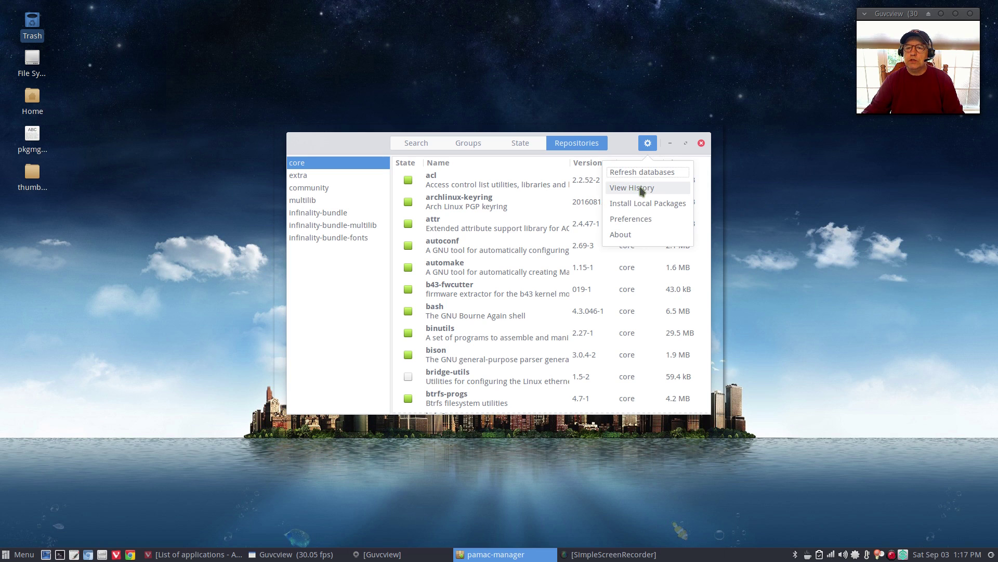
pyautogui.click(631, 220)
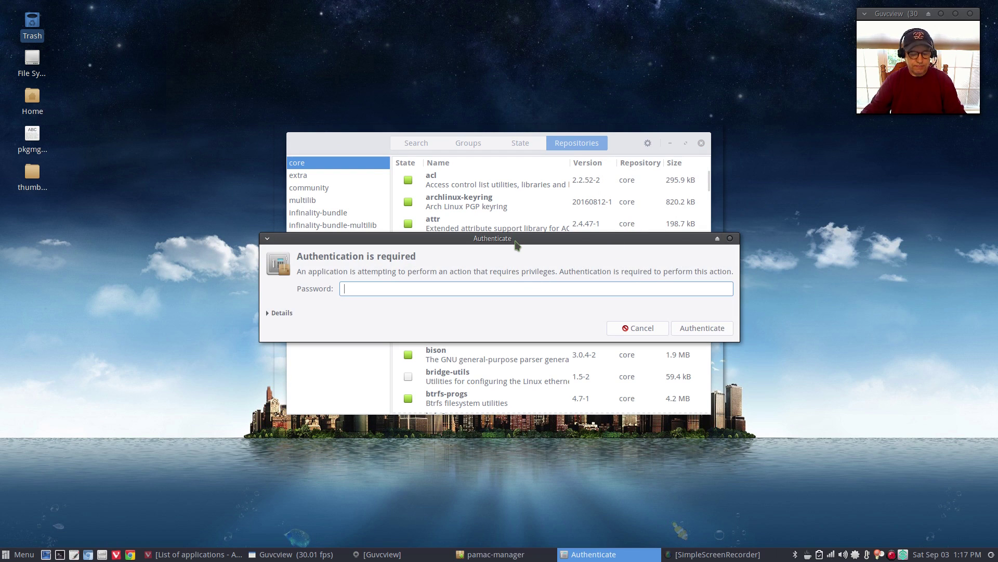
pyautogui.write('•••••••')
pyautogui.press('Return')
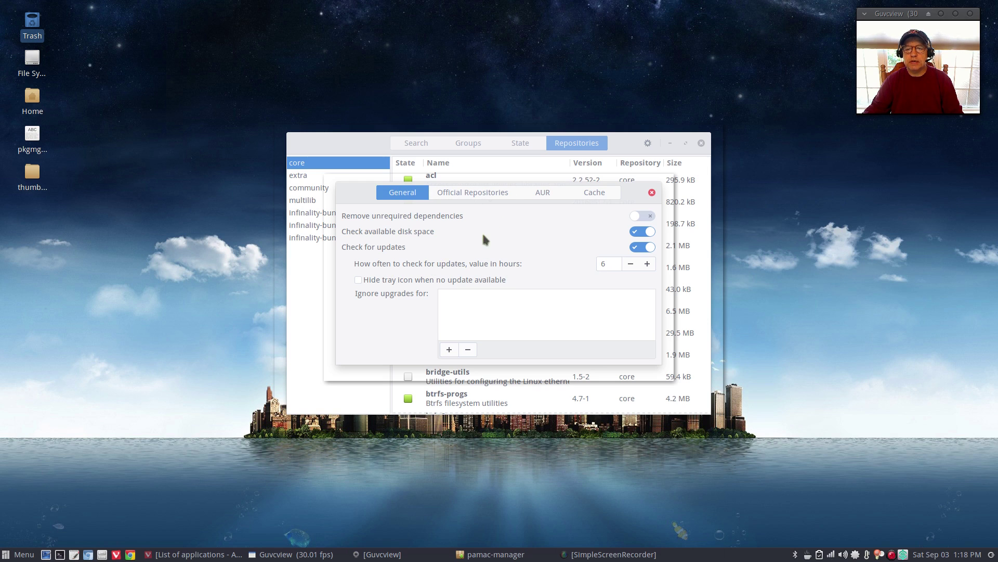
# Review the General and Official Repositories settings, with Worldwide mirrors sorted by Speed.
pyautogui.click(479, 194)
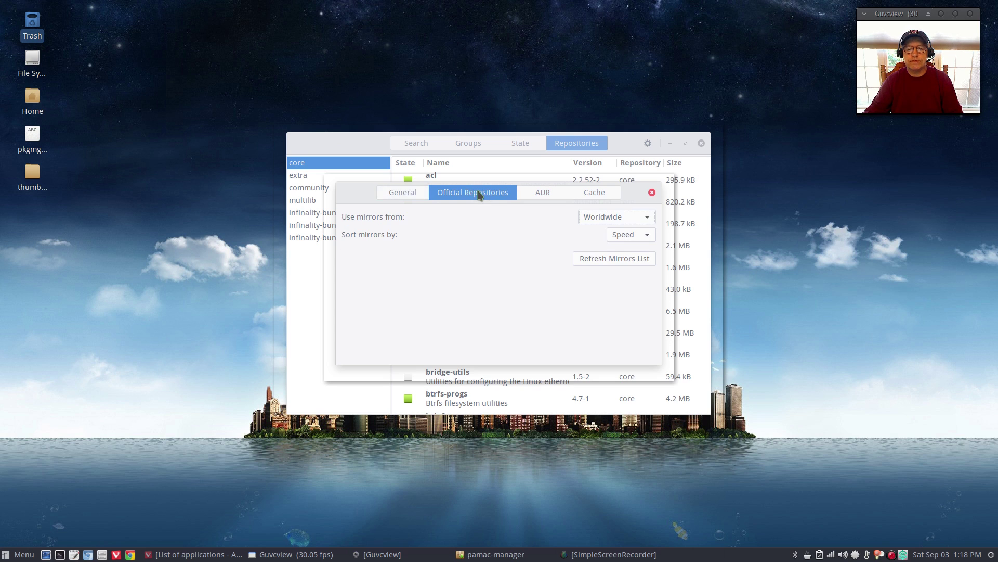
pyautogui.click(406, 195)
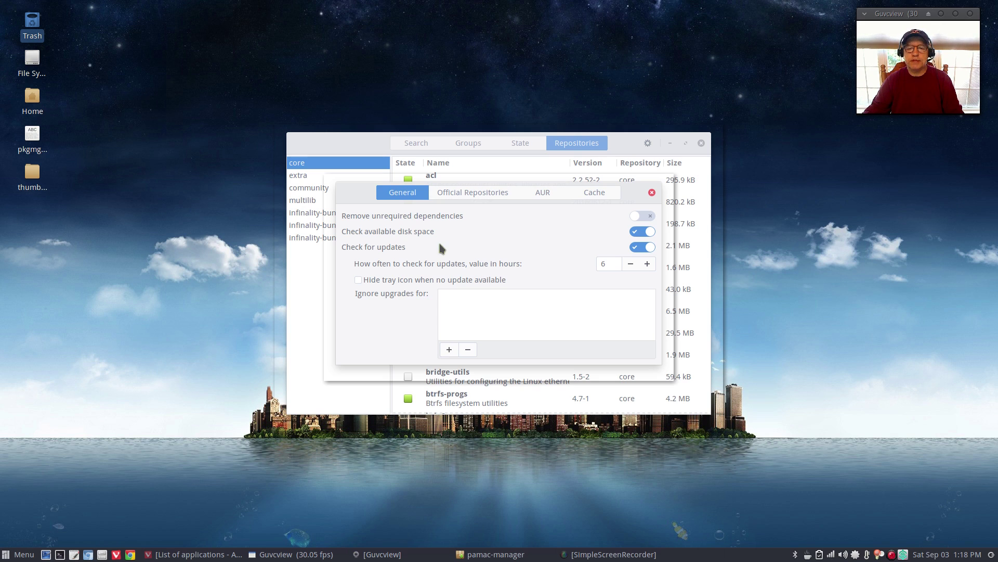
pyautogui.click(458, 205)
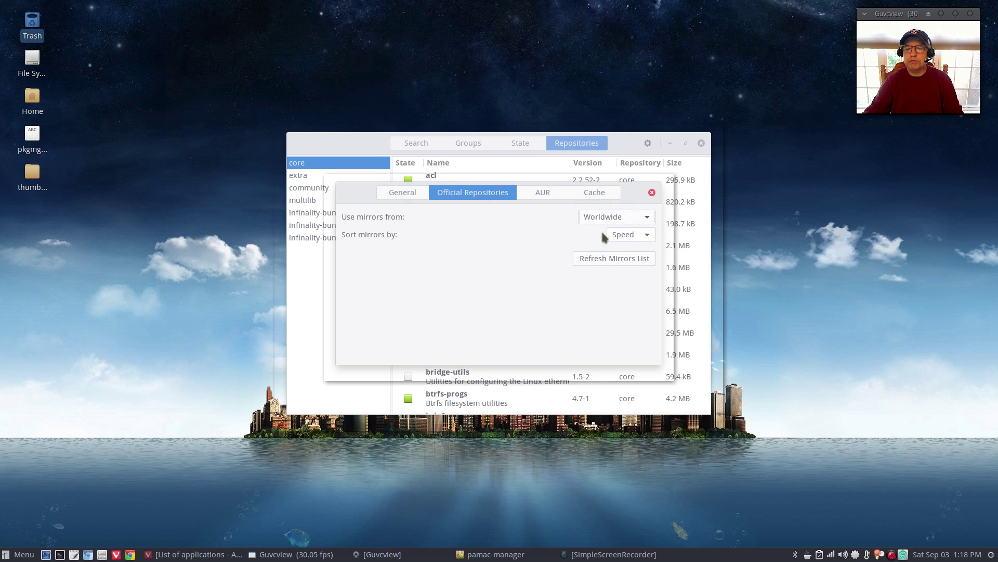
# Enable AUR support with AUR searching, AUR update checks and no build confirmation.
pyautogui.click(553, 197)
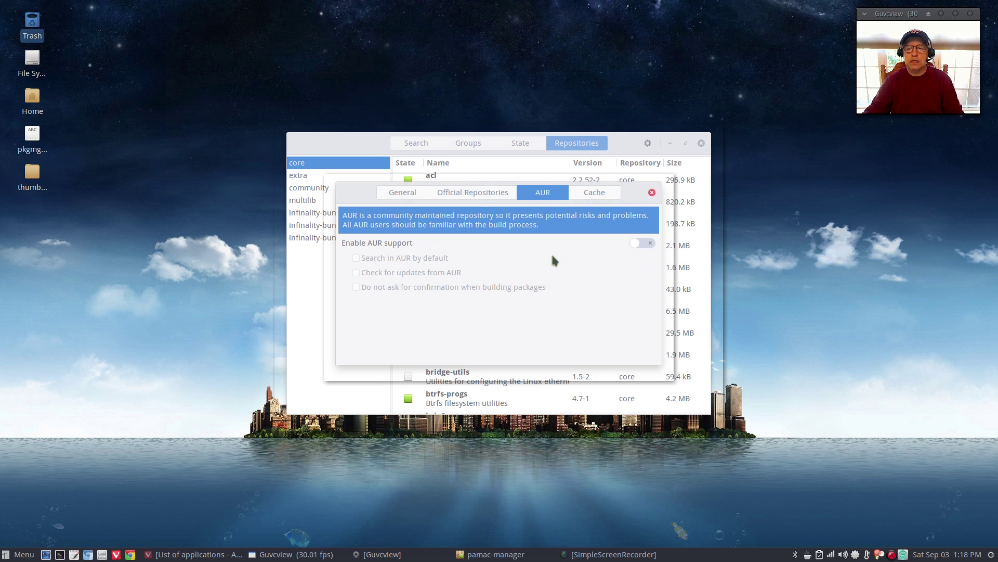
pyautogui.click(643, 244)
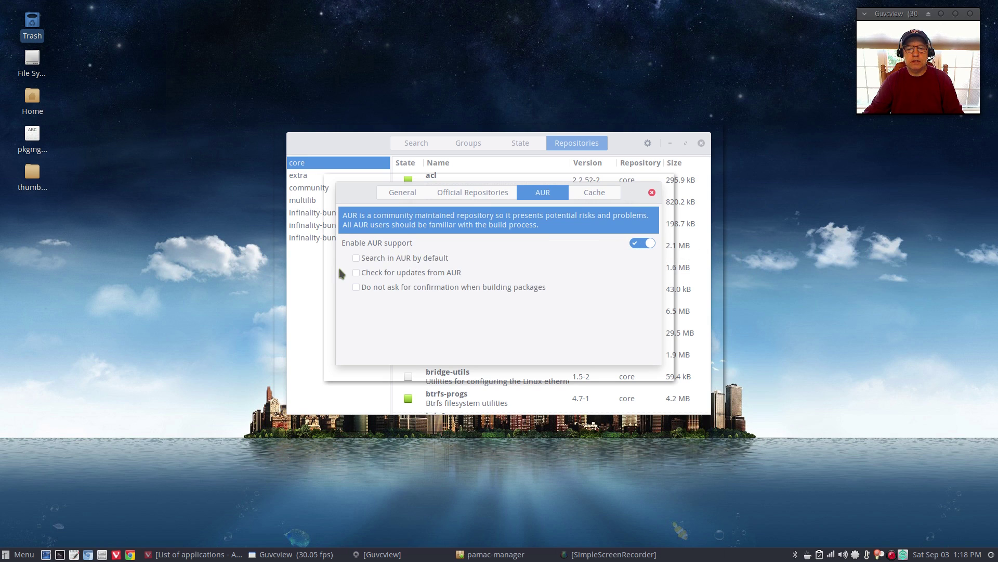
pyautogui.click(357, 258)
pyautogui.click(357, 272)
pyautogui.click(357, 289)
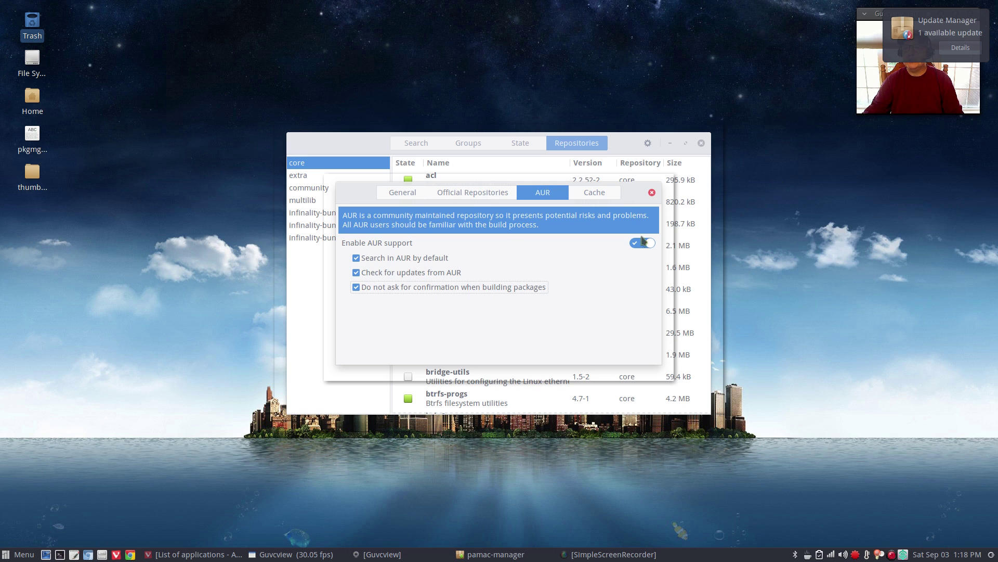
# Dismiss the update notification, keep 3 cached package versions, and close preferences.
pyautogui.click(931, 44)
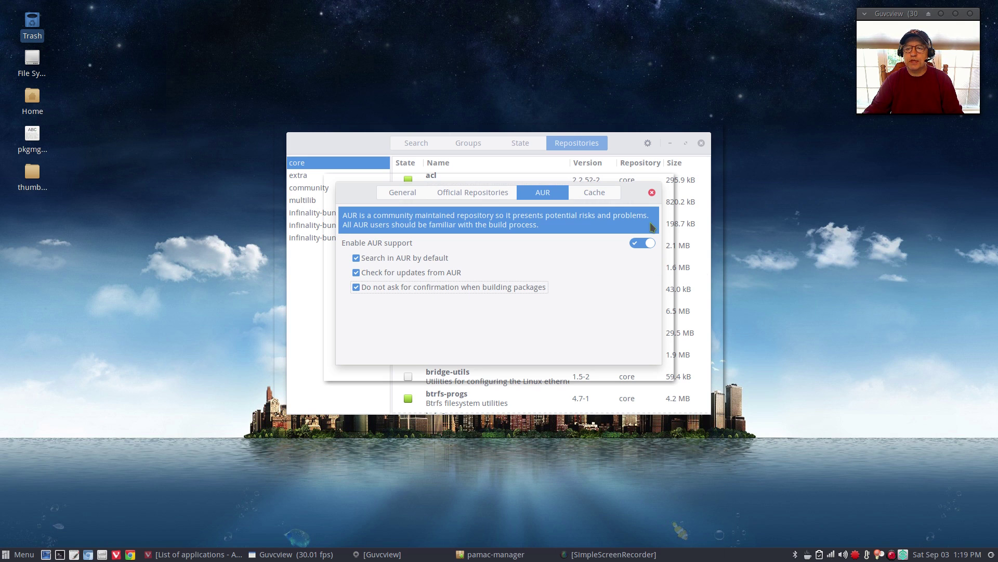
pyautogui.click(597, 196)
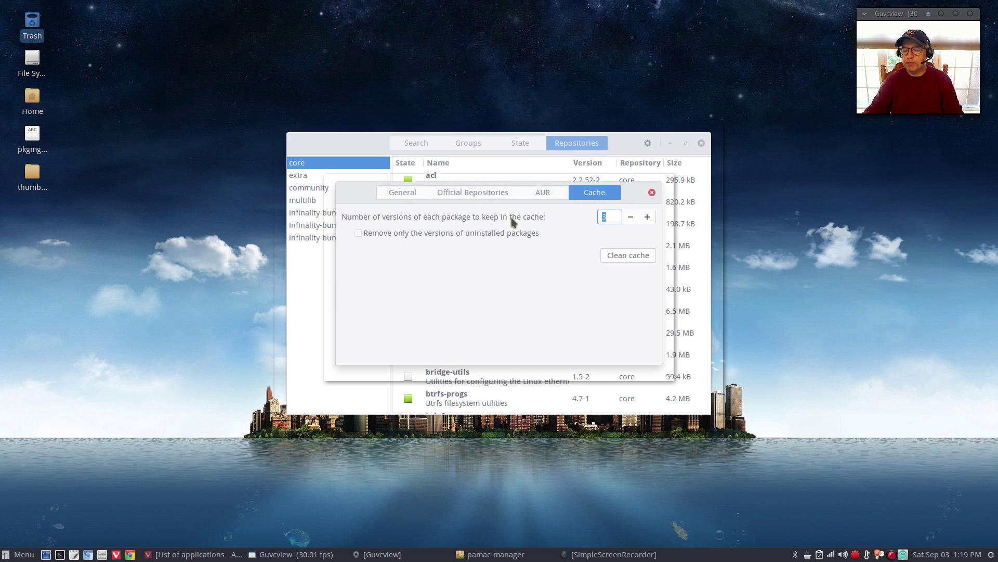
pyautogui.click(611, 217)
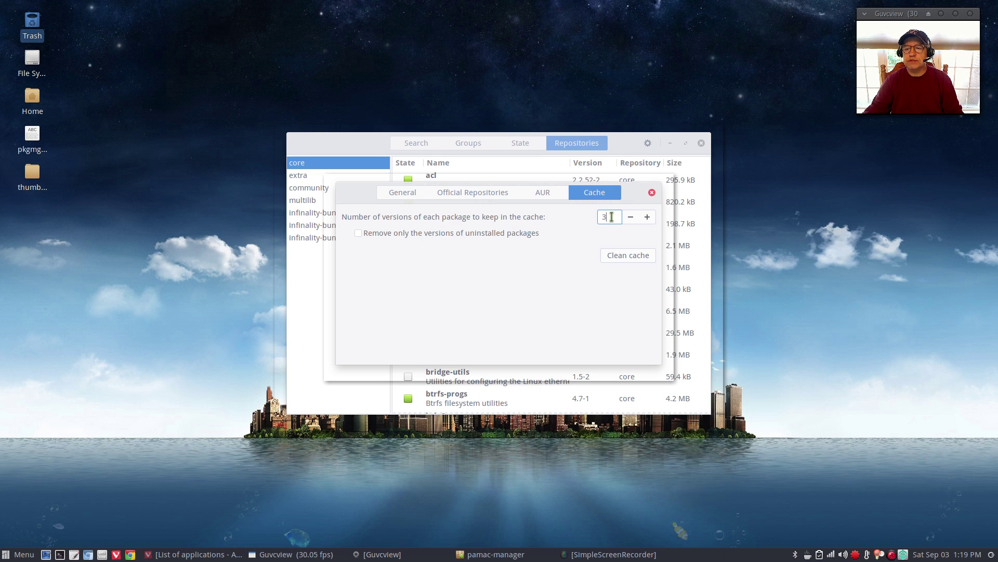
pyautogui.click(652, 193)
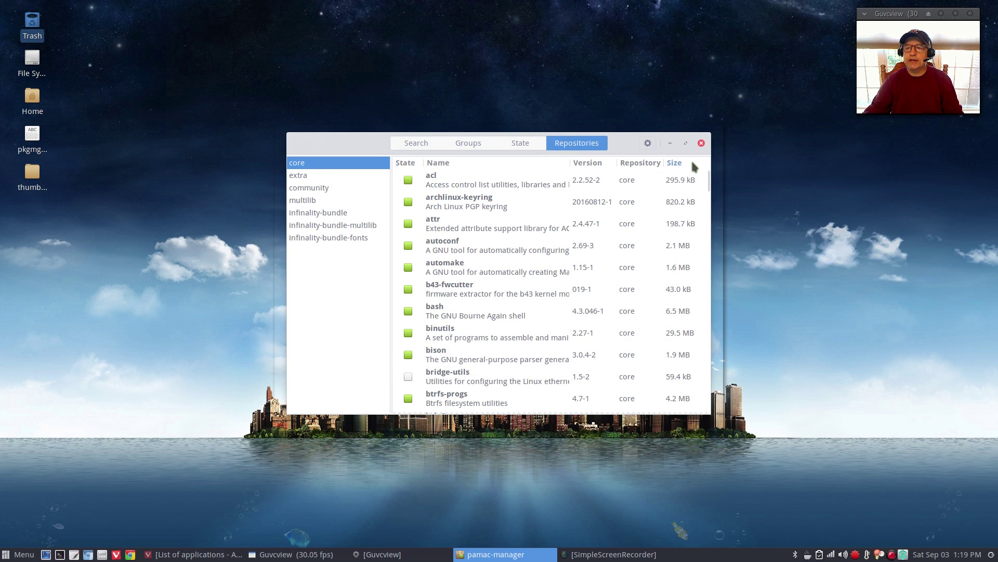
# Close Pamac and open the Update Manager from the tray icon.
pyautogui.click(701, 144)
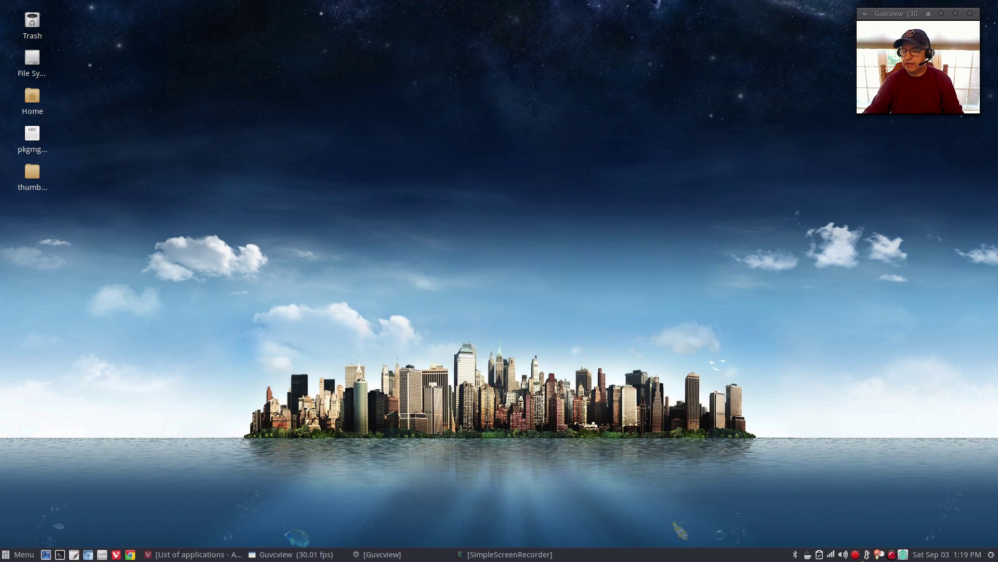
pyautogui.rightClick(856, 555)
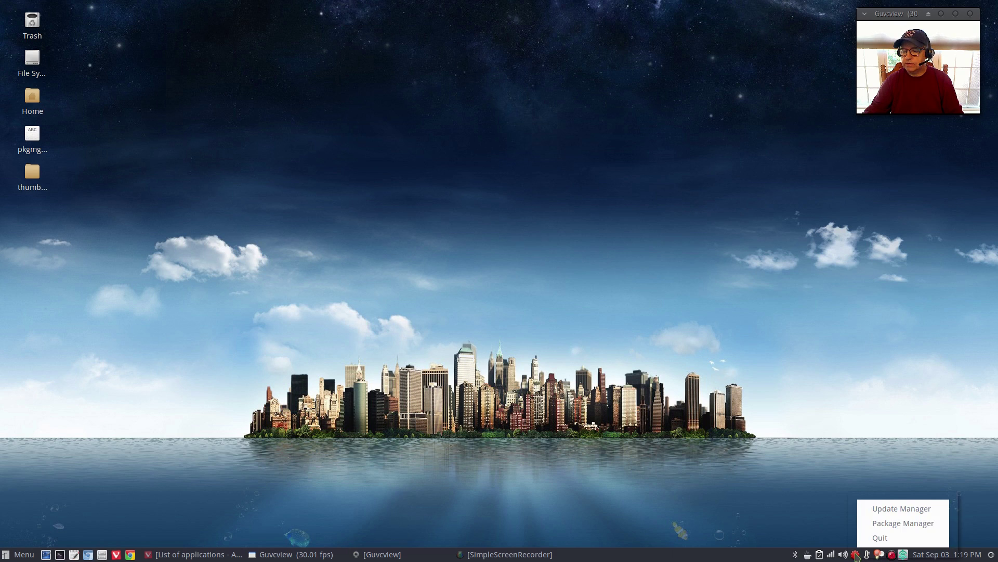
pyautogui.click(875, 514)
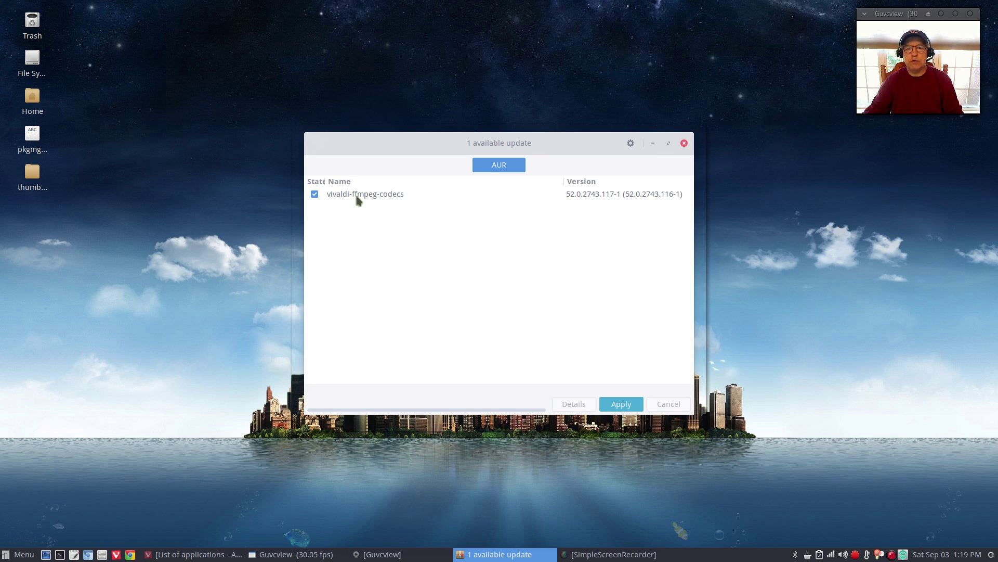
# Apply and commit the vivaldi-ffmpeg-codecs update, then minimize the building update window.
pyautogui.click(623, 405)
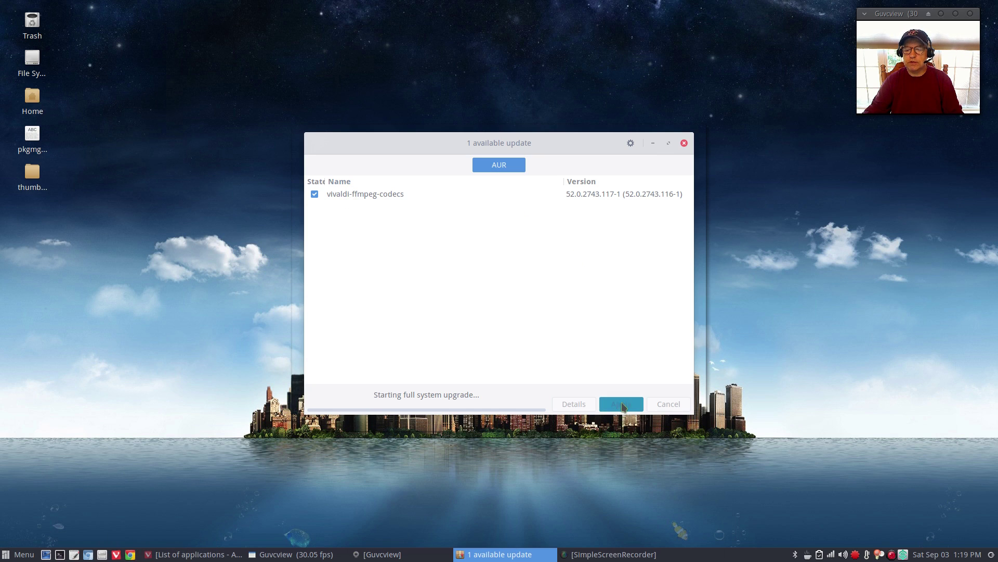
pyautogui.click(638, 198)
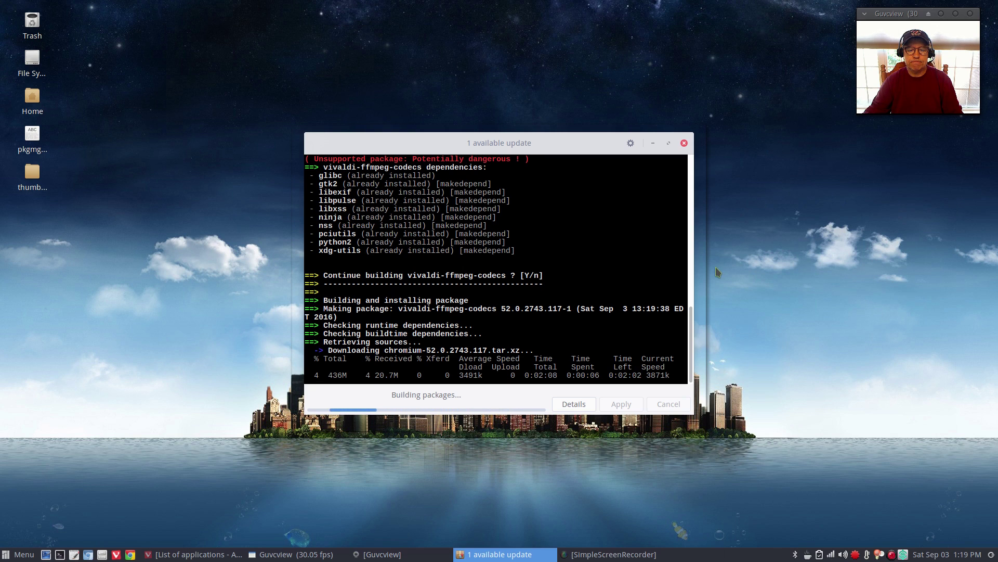
pyautogui.click(653, 143)
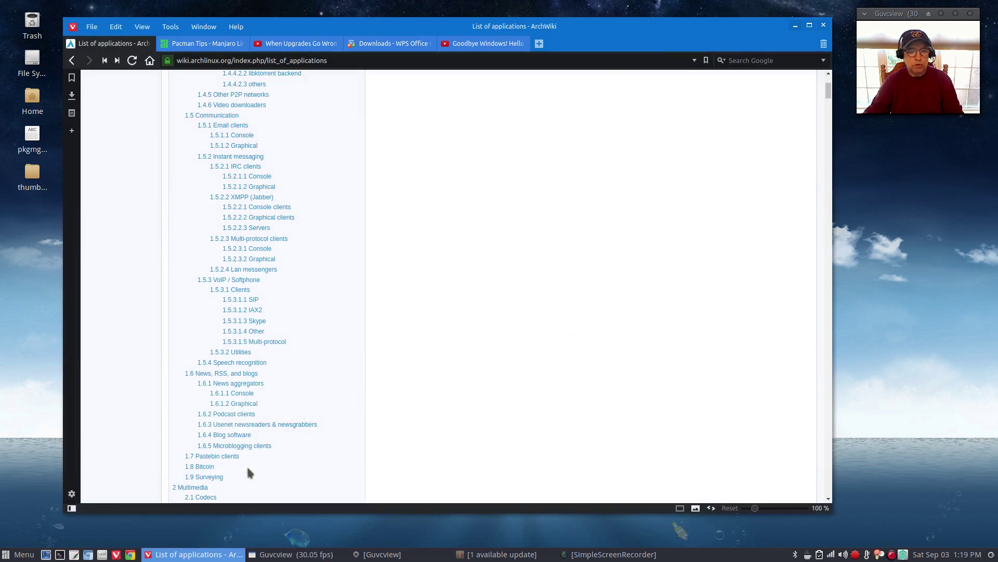
# Switch to the Pacman Tips wiki page and read through Syncing and Updating to Installing Packages.
pyautogui.click(198, 554)
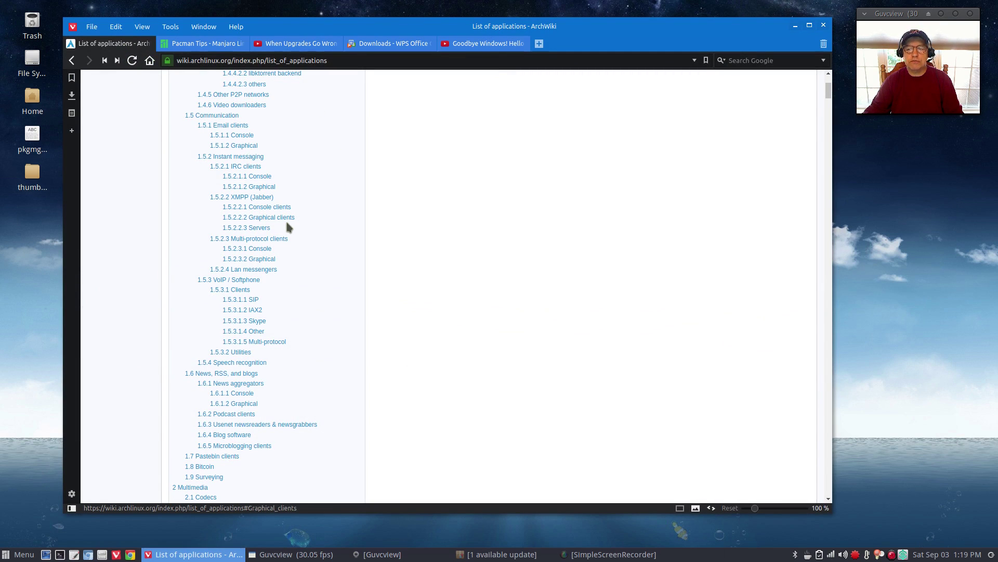
pyautogui.scroll(3, 285, 221)
pyautogui.scroll(6, 287, 228)
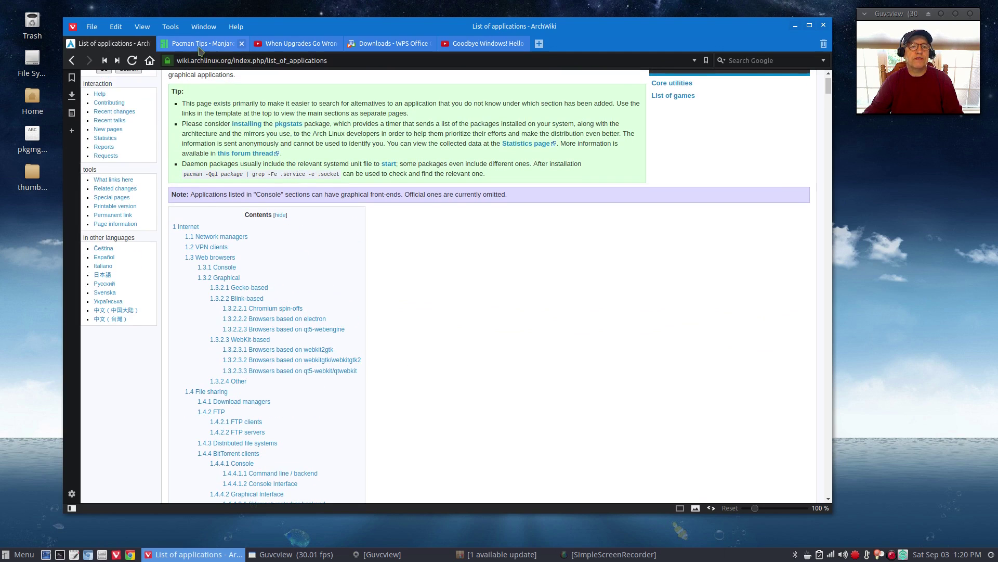
pyautogui.click(201, 46)
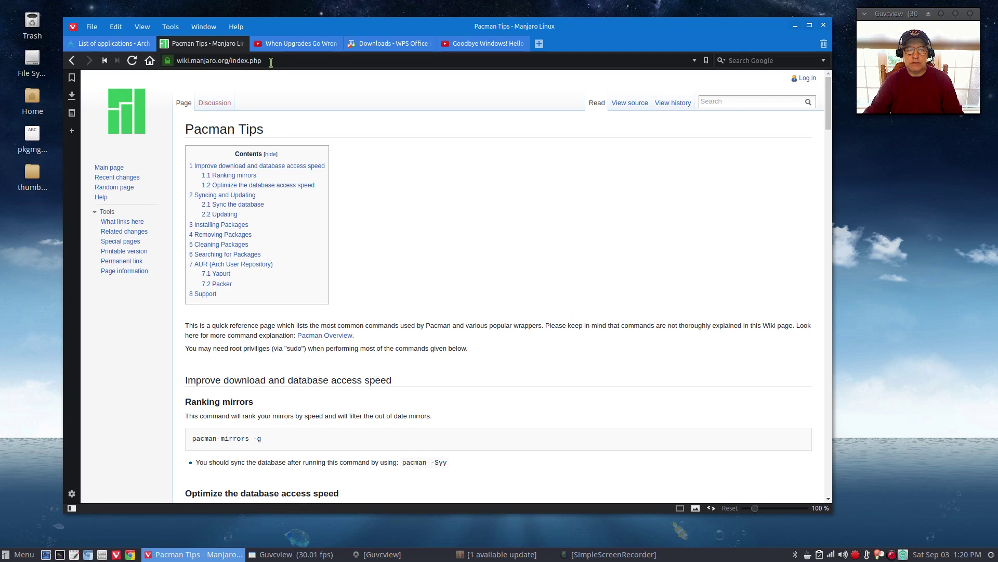
pyautogui.scroll(-4, 373, 243)
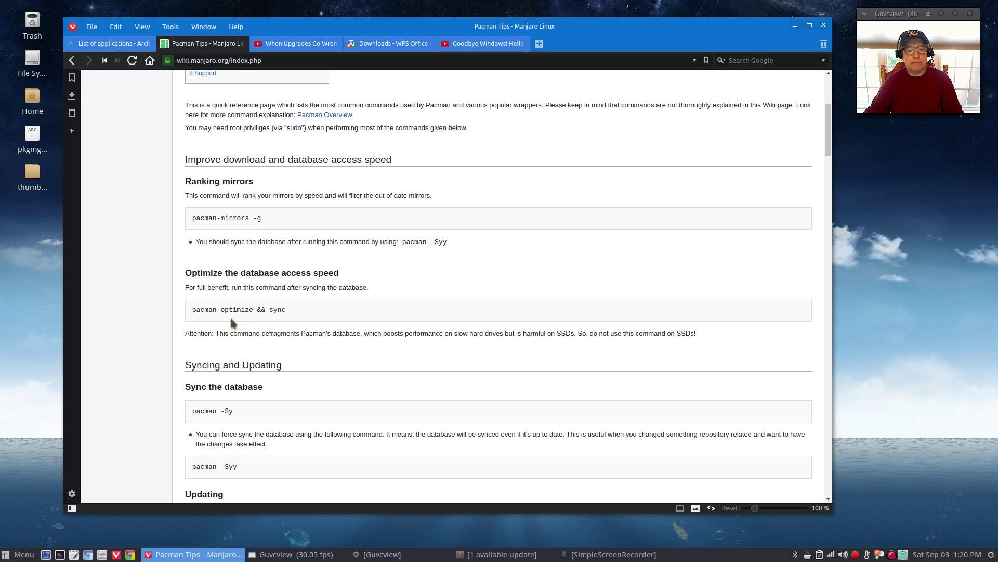
pyautogui.scroll(-5, 278, 327)
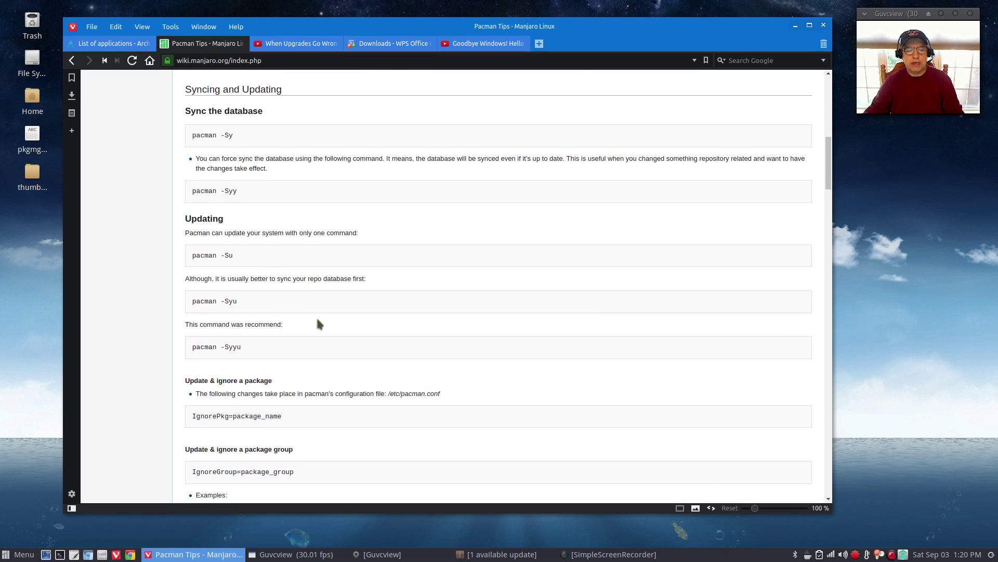
pyautogui.scroll(-2, 315, 323)
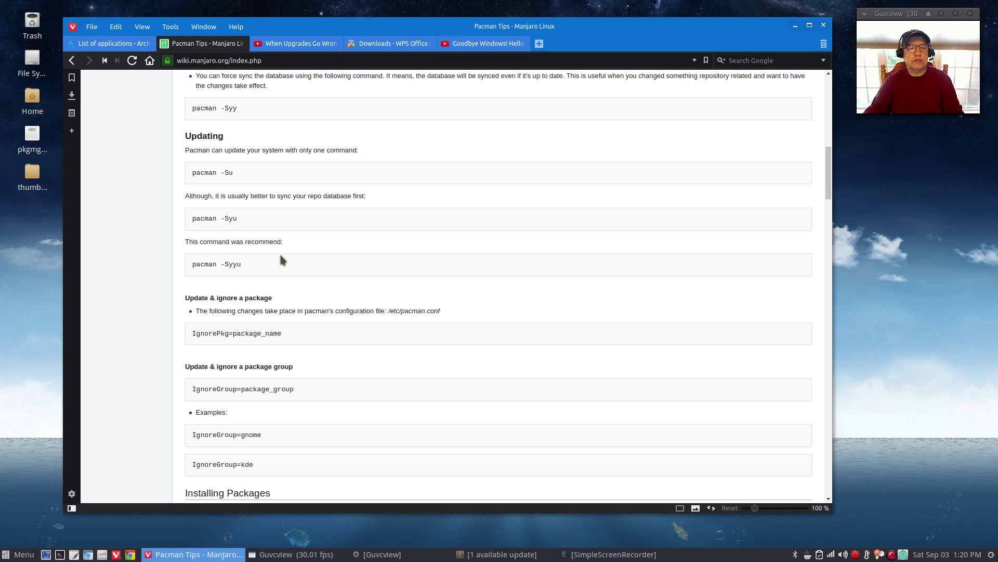
pyautogui.scroll(5, 281, 258)
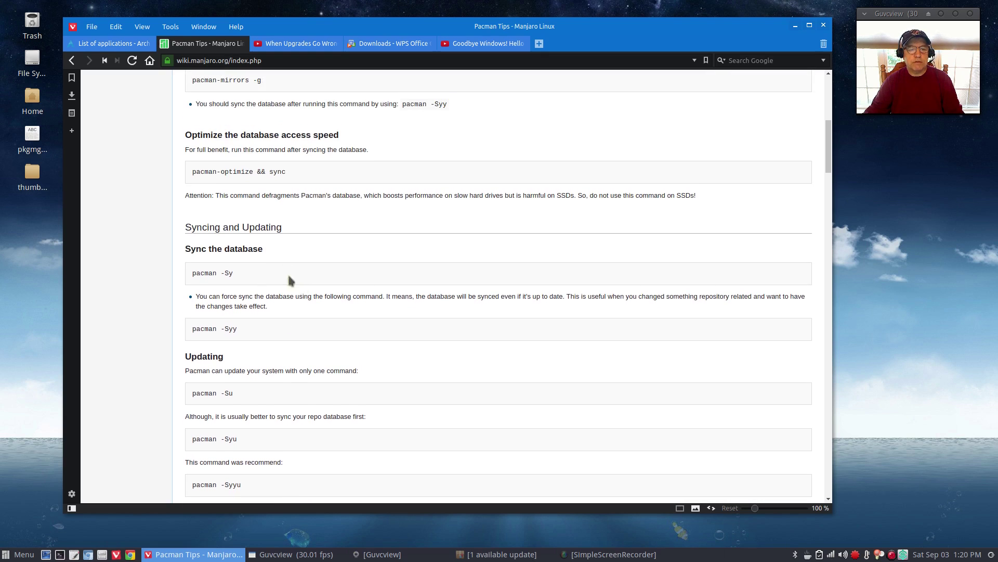
pyautogui.scroll(-2, 248, 267)
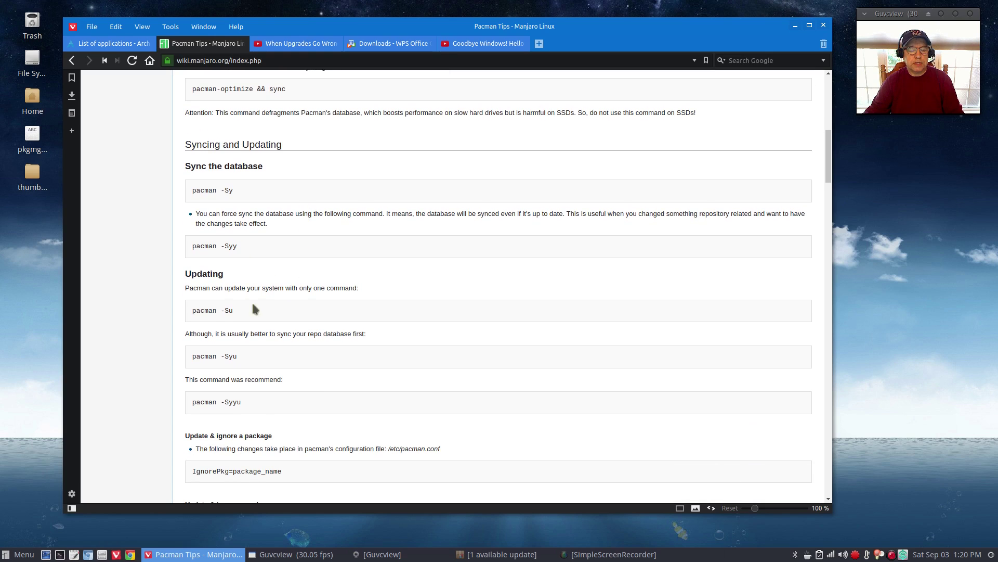
pyautogui.scroll(-5, 293, 400)
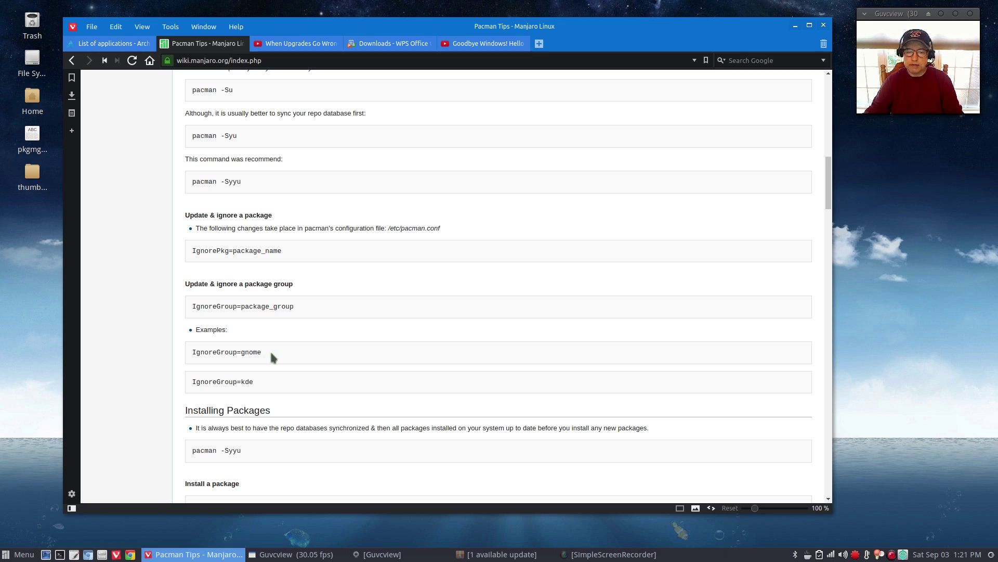
# Read the Installing Packages commands, then scroll back up to the page's contents list.
pyautogui.scroll(-3, 271, 354)
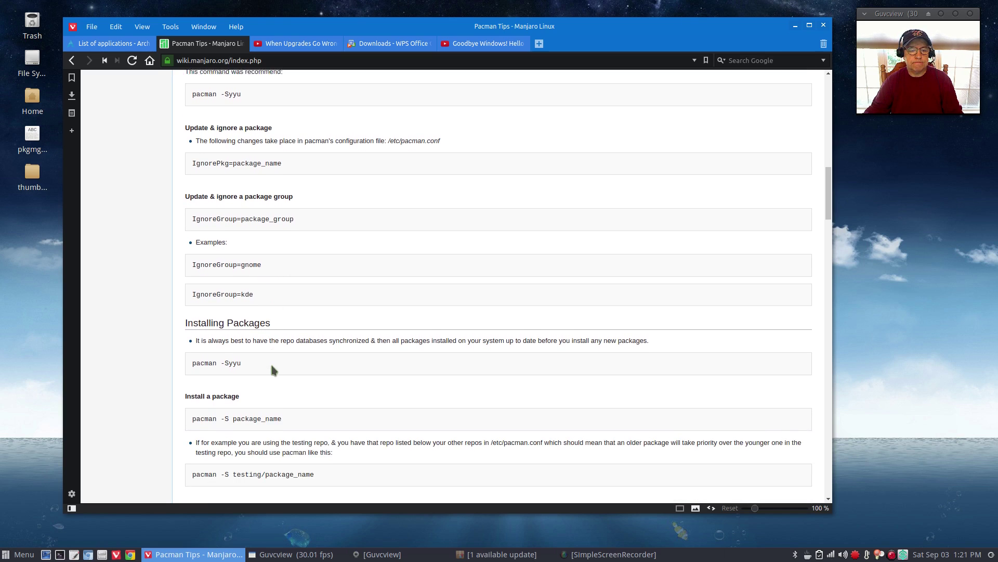
pyautogui.scroll(-5, 272, 350)
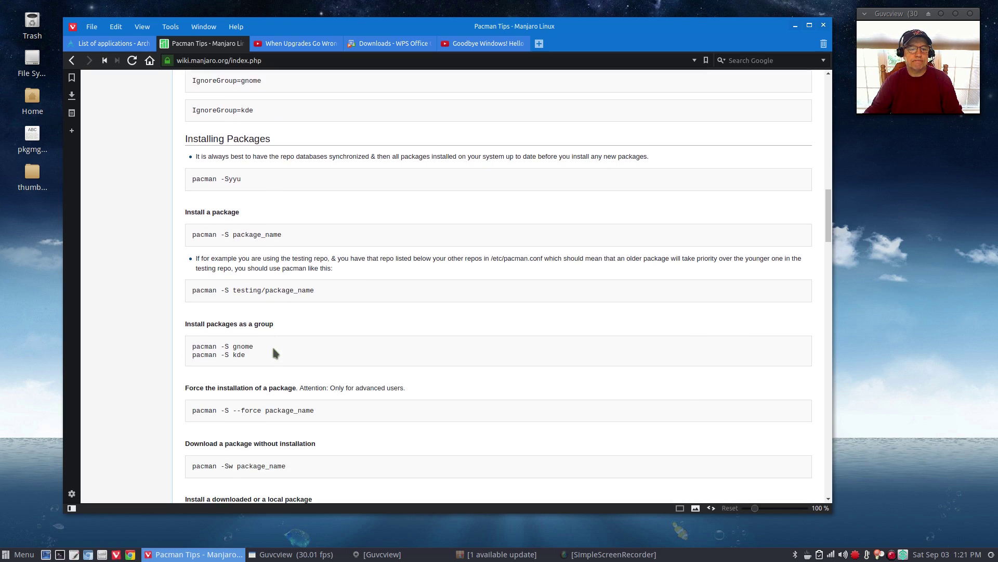
pyautogui.scroll(-1, 336, 339)
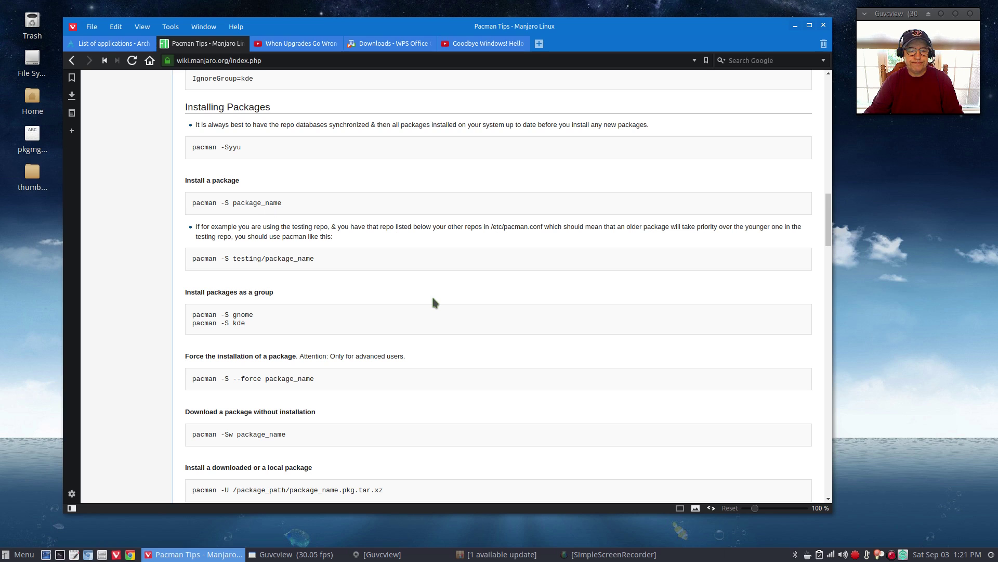
pyautogui.scroll(10, 435, 312)
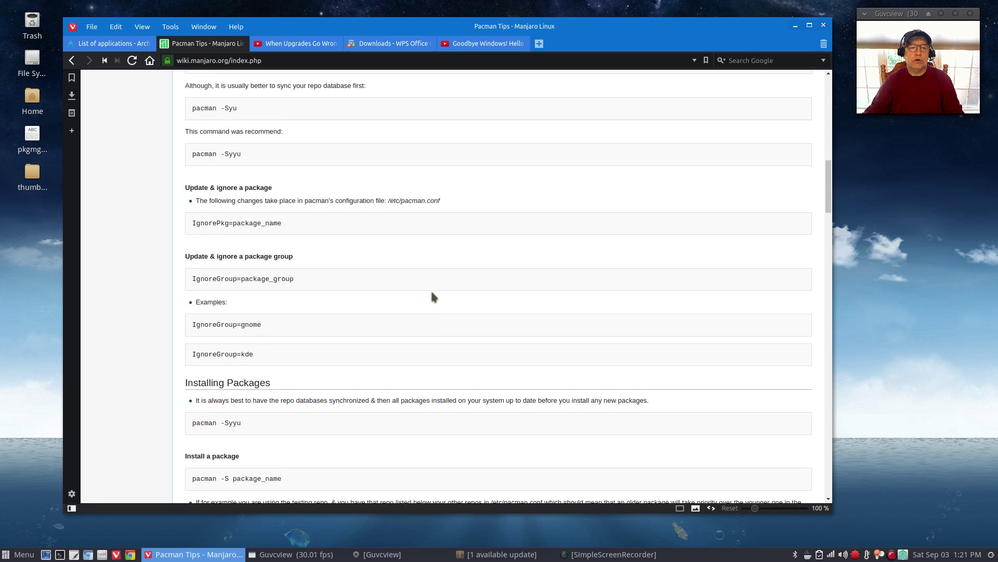
pyautogui.scroll(6, 431, 296)
pyautogui.scroll(-3, 405, 268)
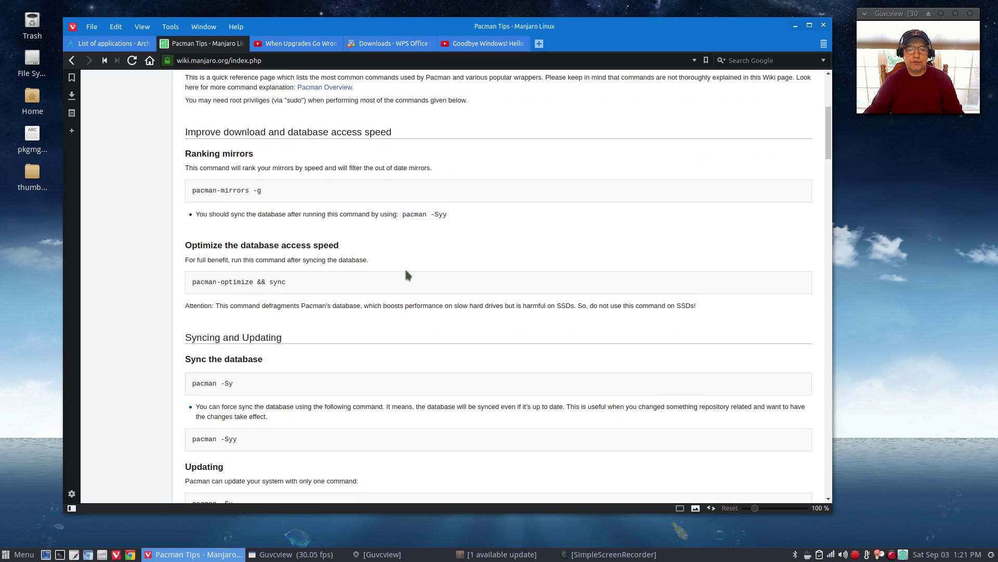
pyautogui.scroll(5, 335, 339)
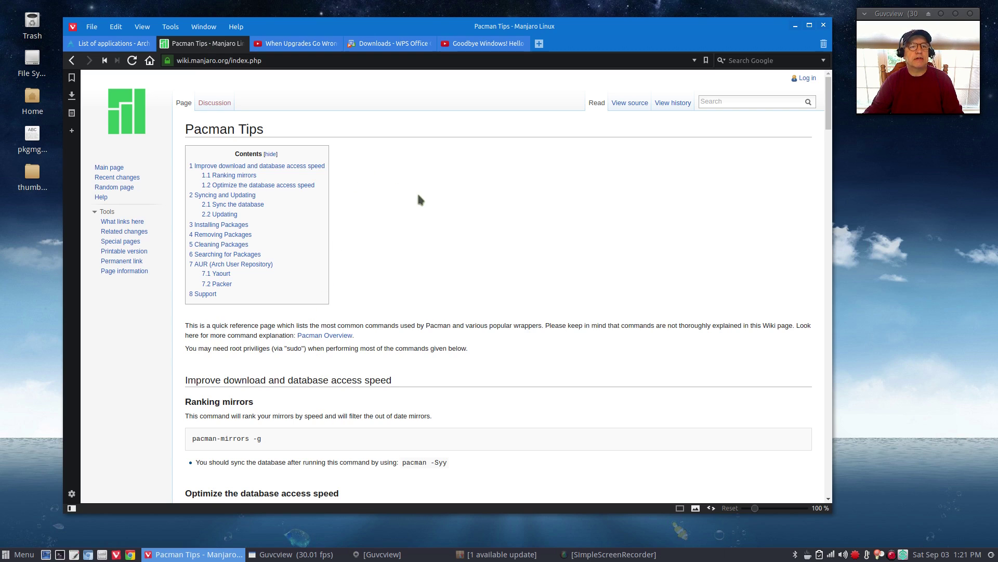
pyautogui.moveTo(118, 46)
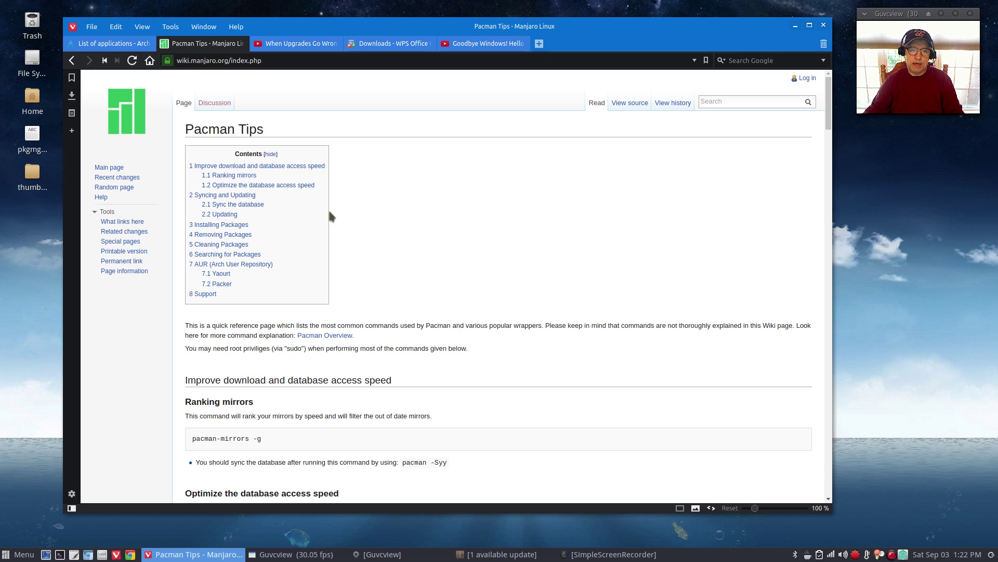
# Show the When Upgrades Go Wrong YouTube video and open pkgmgtshownotes in Mousepad.
pyautogui.click(296, 44)
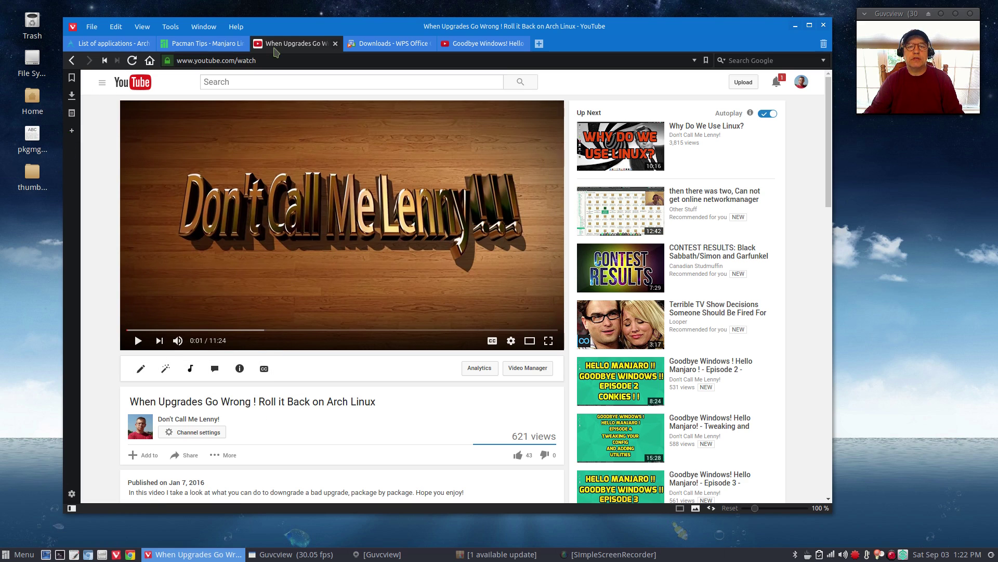
pyautogui.click(36, 137)
pyautogui.doubleClick(43, 138)
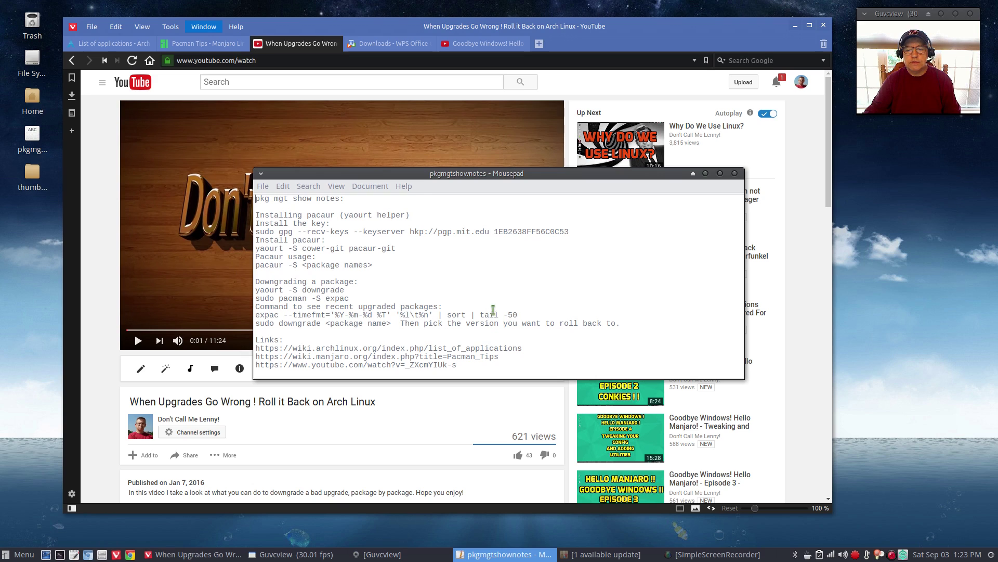
# Copy the expac command for recently upgraded packages from the notes and launch a terminal.
pyautogui.moveTo(519, 315); pyautogui.dragTo(252, 316)
pyautogui.rightClick(276, 318)
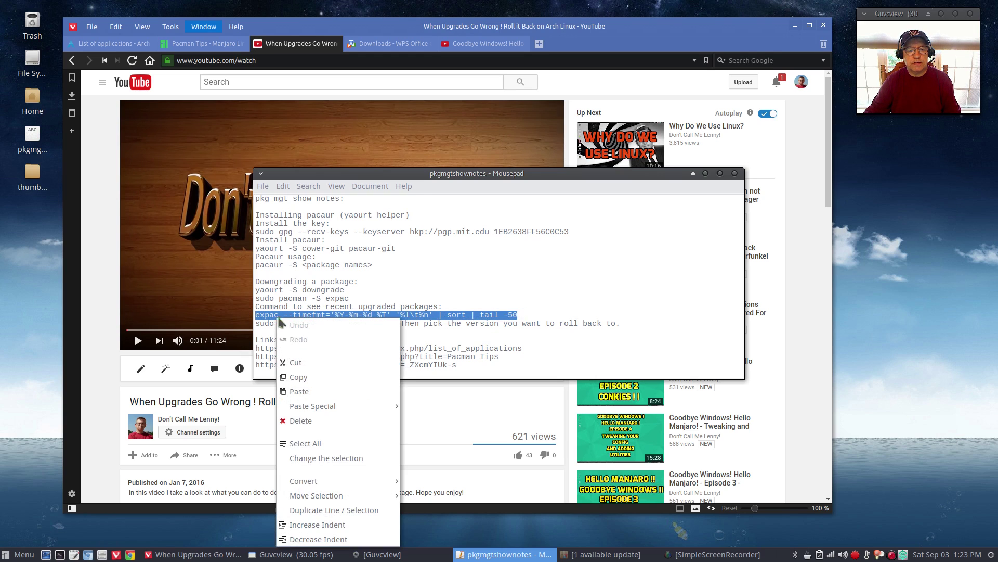
pyautogui.click(304, 378)
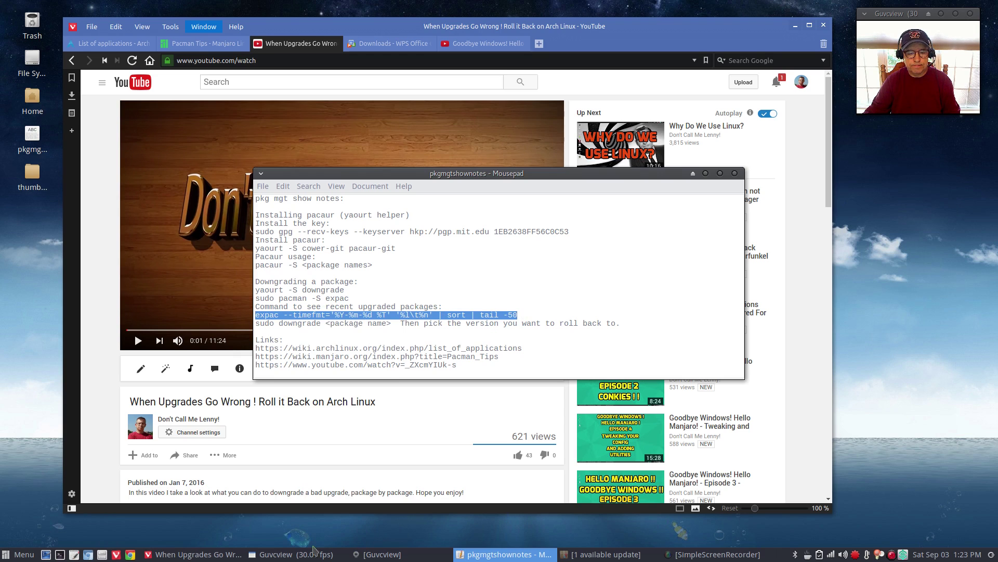
pyautogui.click(60, 554)
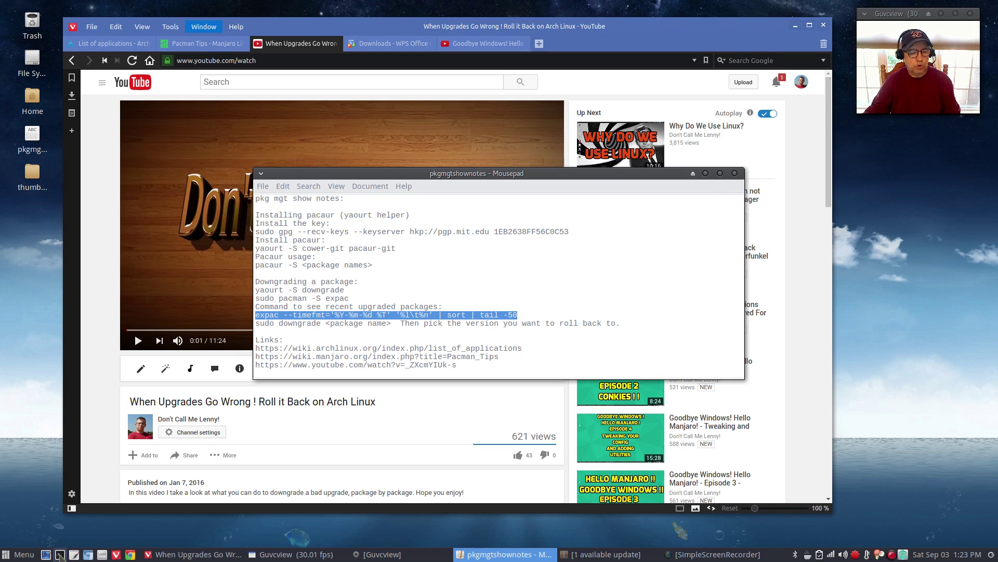
# Paste and run the expac command, review the dated upgrade list, and move the terminal aside.
pyautogui.rightClick(398, 180)
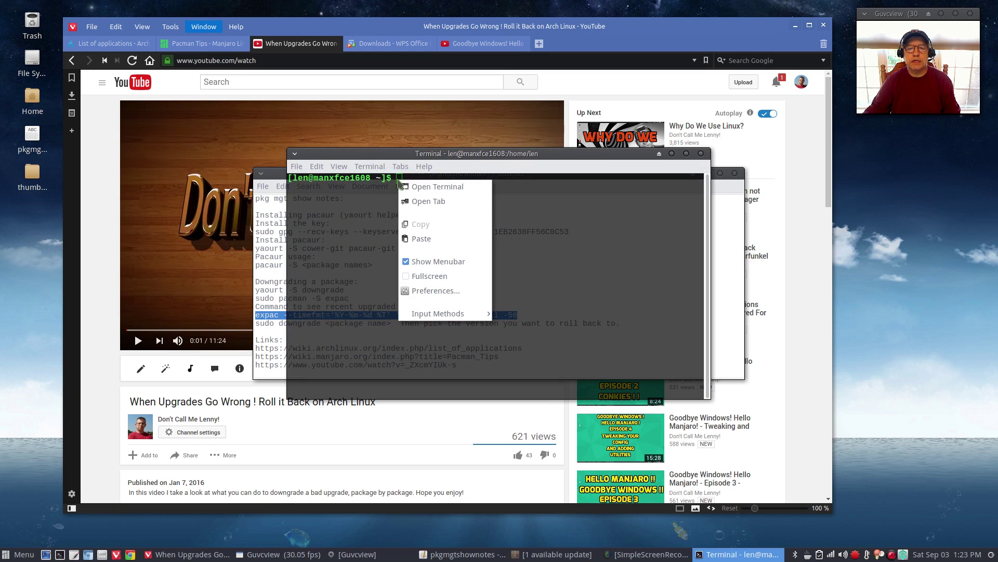
pyautogui.click(416, 239)
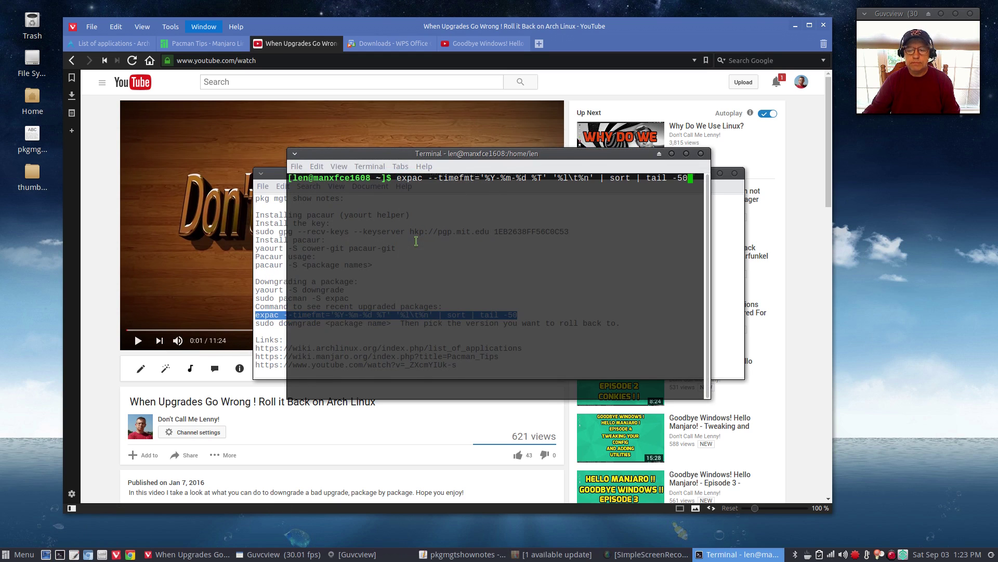
pyautogui.press('Return')
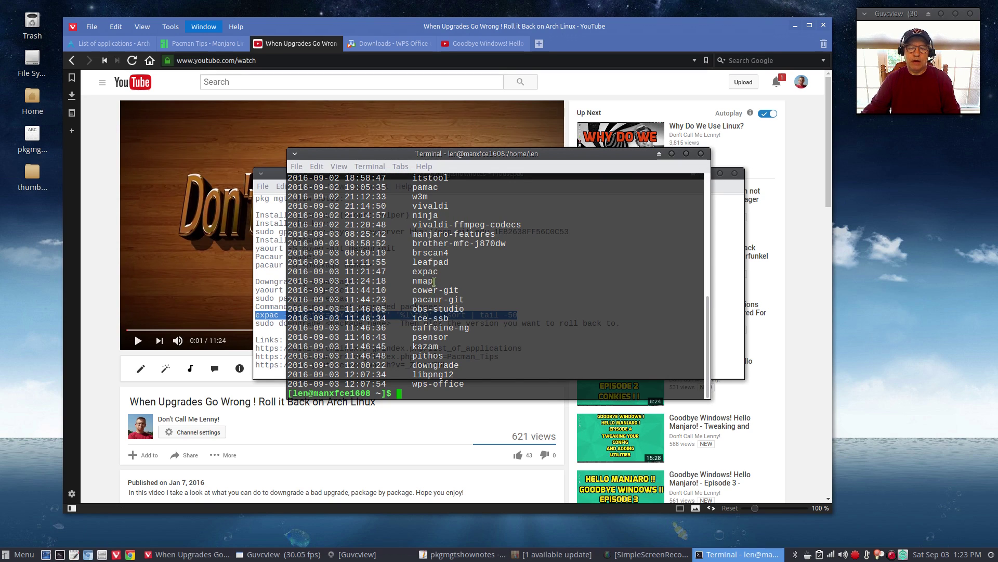
pyautogui.scroll(10, 433, 282)
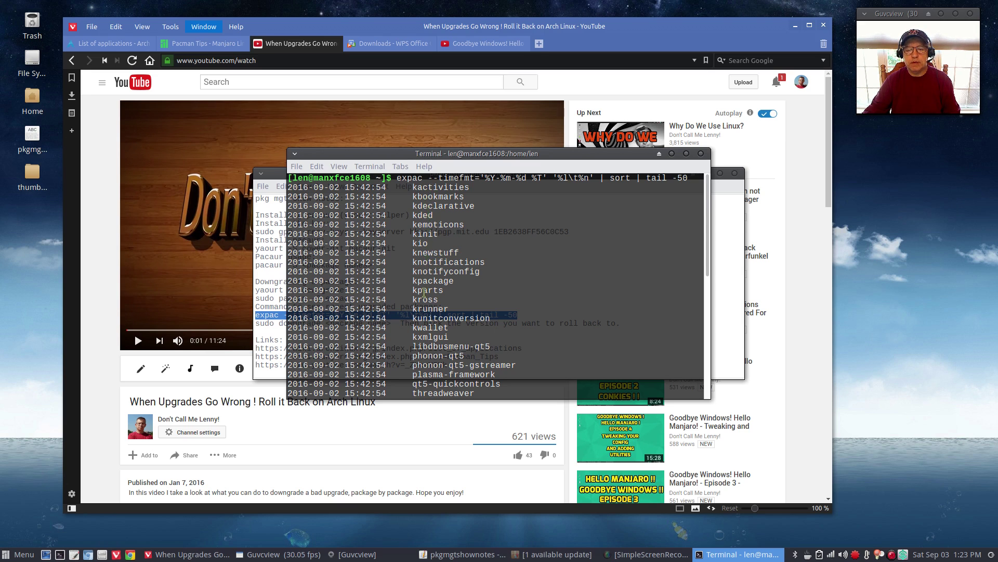
pyautogui.scroll(-3, 424, 312)
pyautogui.scroll(-6, 424, 321)
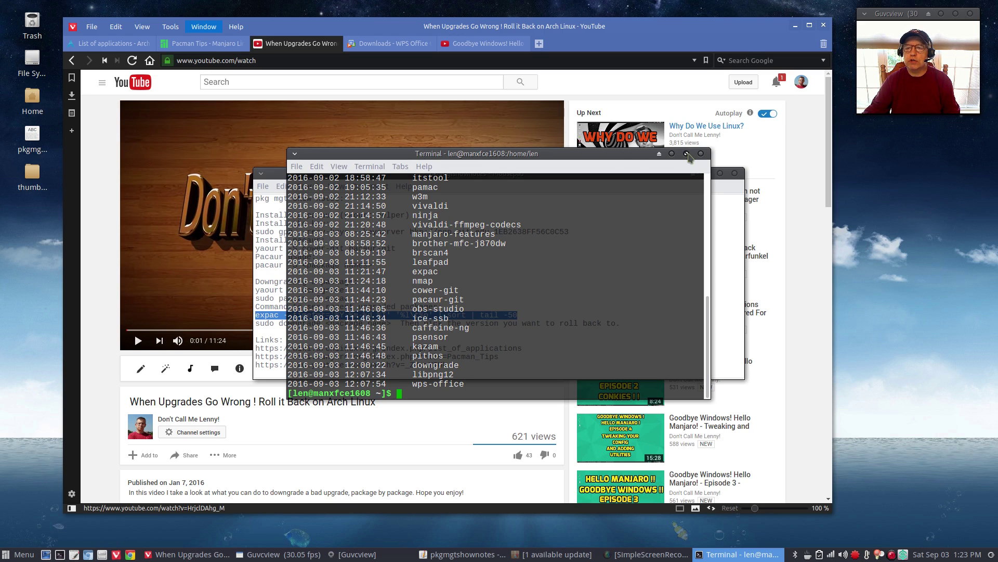
pyautogui.moveTo(610, 158); pyautogui.dragTo(768, 289)
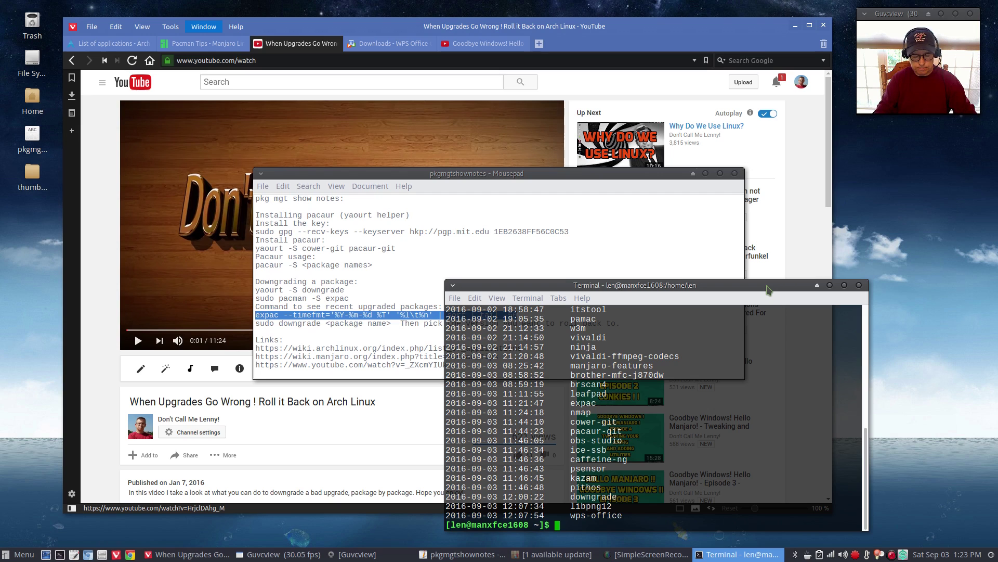
# Run 'downgrade networkmanager' and browse the list of available versions.
pyautogui.write('downgrad')
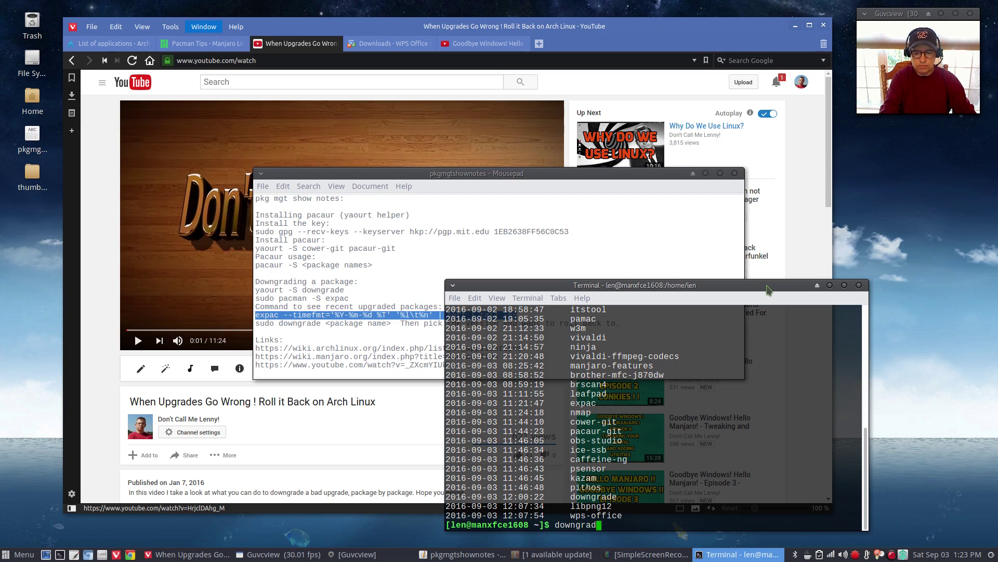
pyautogui.write('e net')
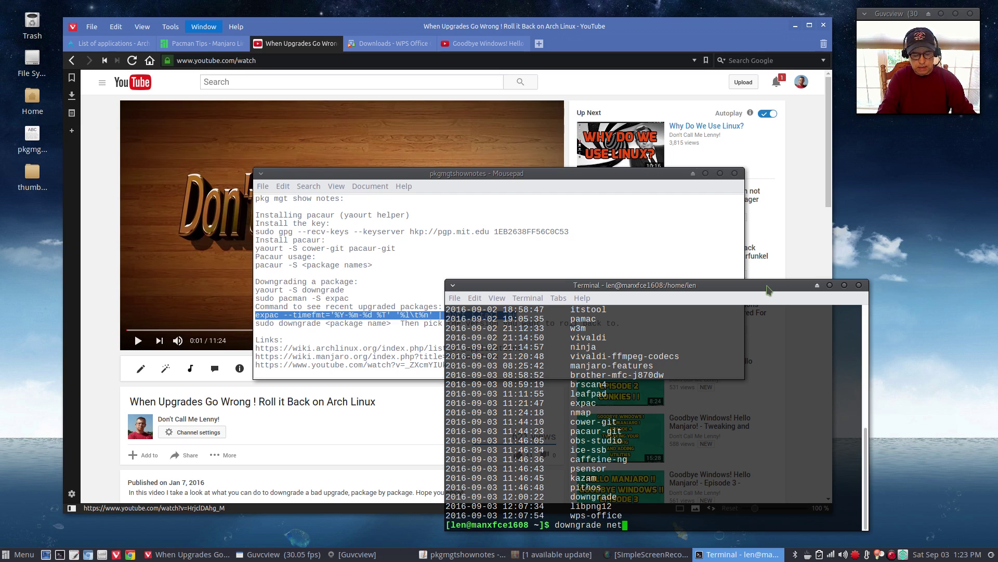
pyautogui.write('workma')
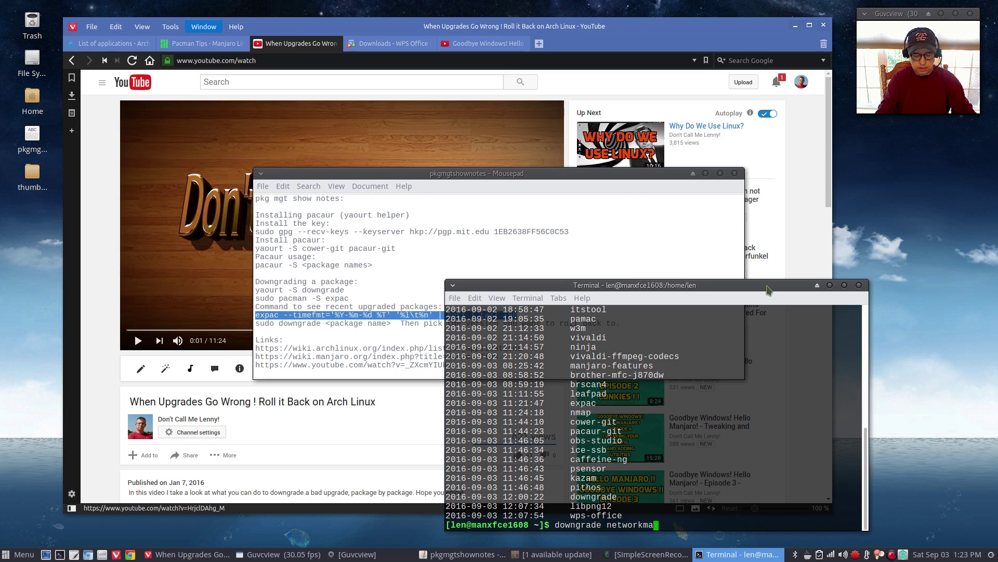
pyautogui.write('nager')
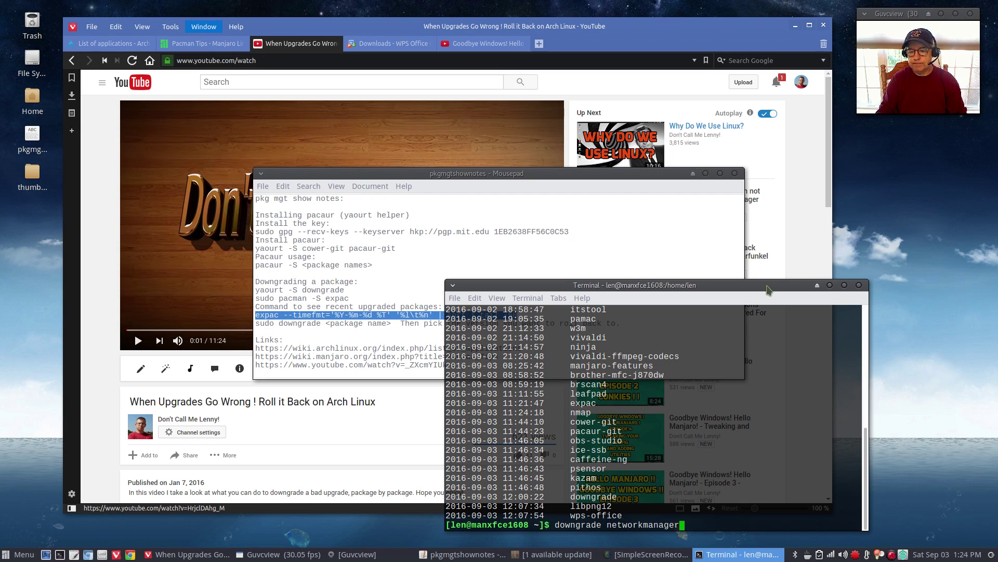
pyautogui.press('Return')
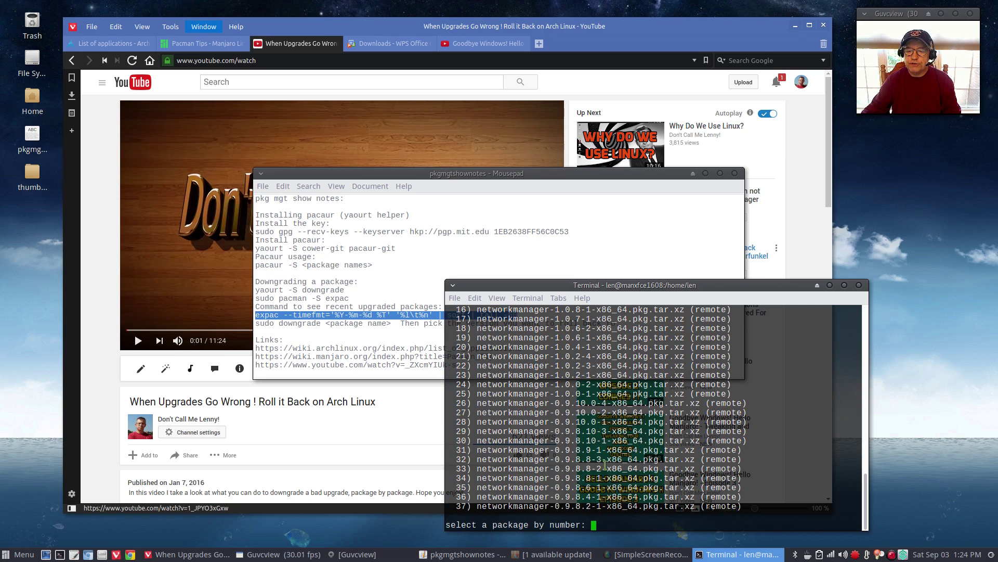
pyautogui.scroll(9, 605, 464)
pyautogui.scroll(-3, 605, 465)
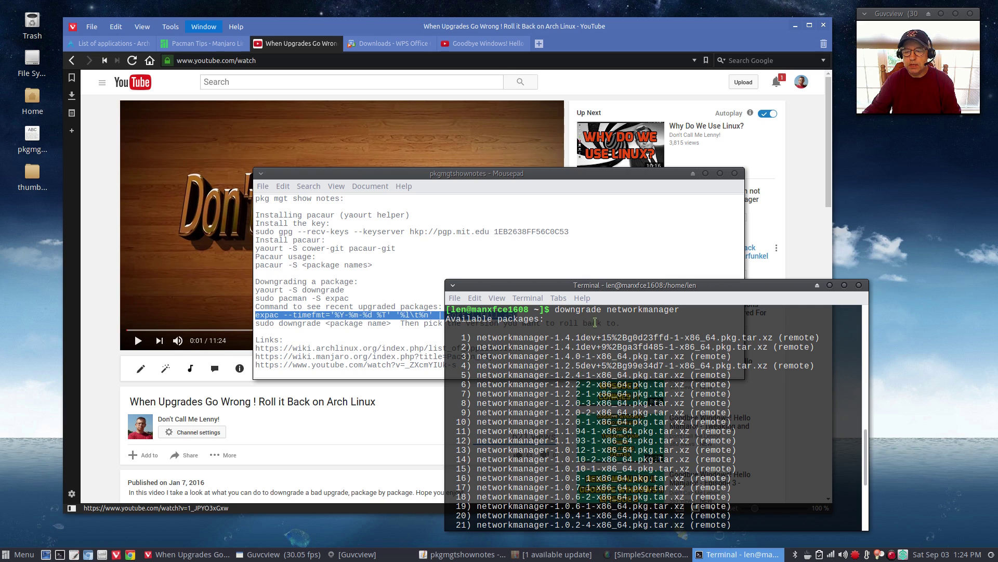
pyautogui.moveTo(618, 294); pyautogui.dragTo(567, 159)
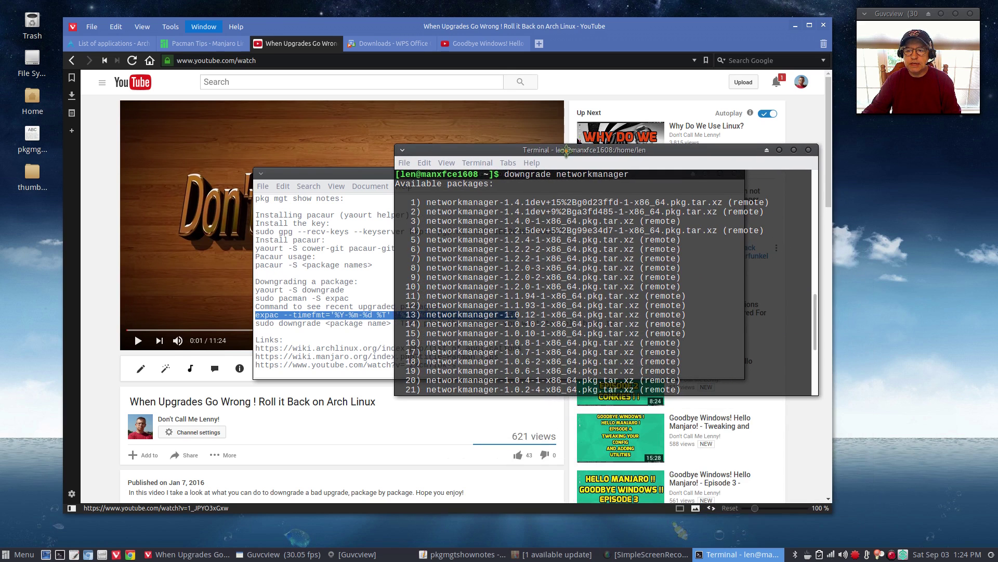
pyautogui.scroll(-6, 598, 290)
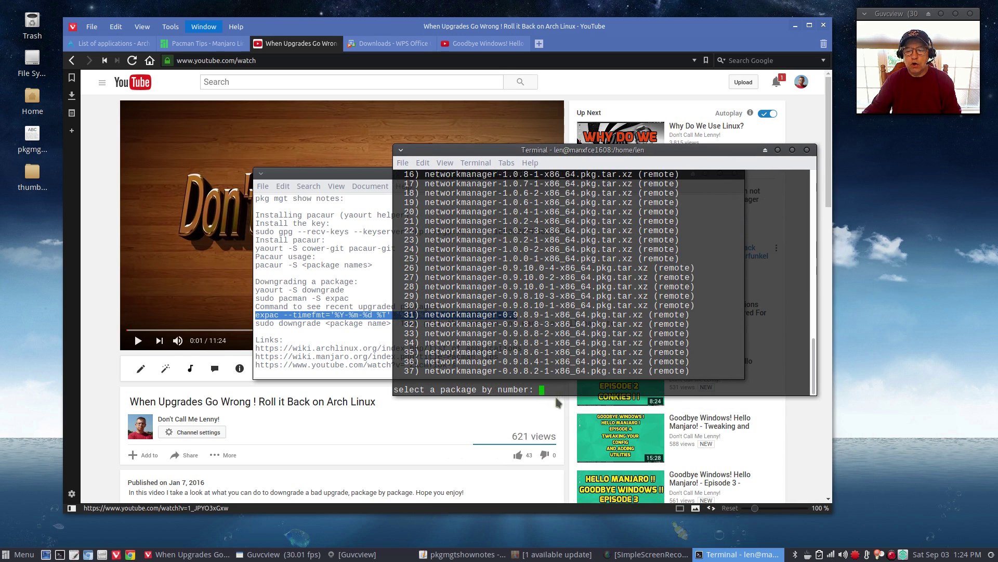
# Cancel the downgrade prompt without choosing a version and move the terminal aside.
pyautogui.write('5')
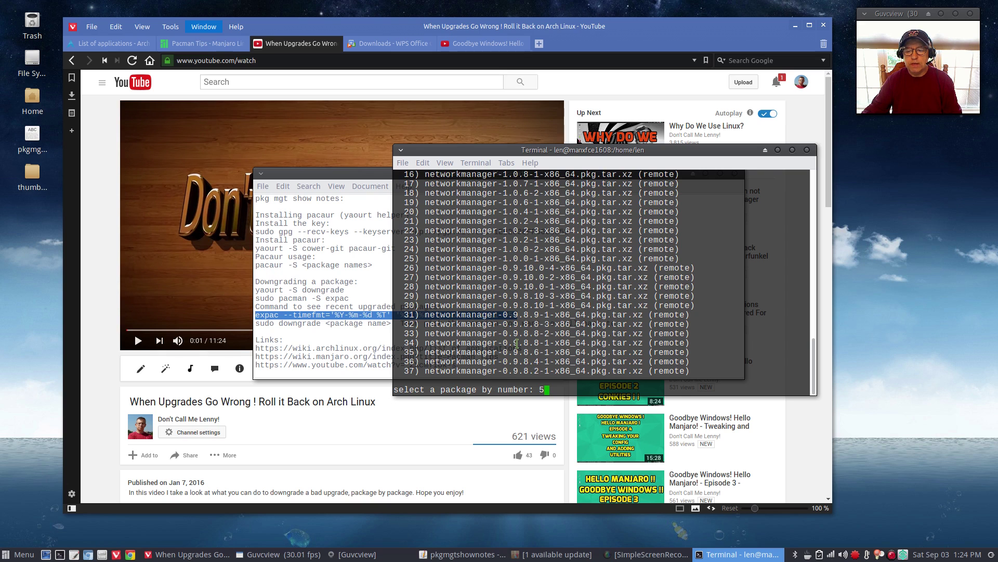
pyautogui.scroll(9, 517, 343)
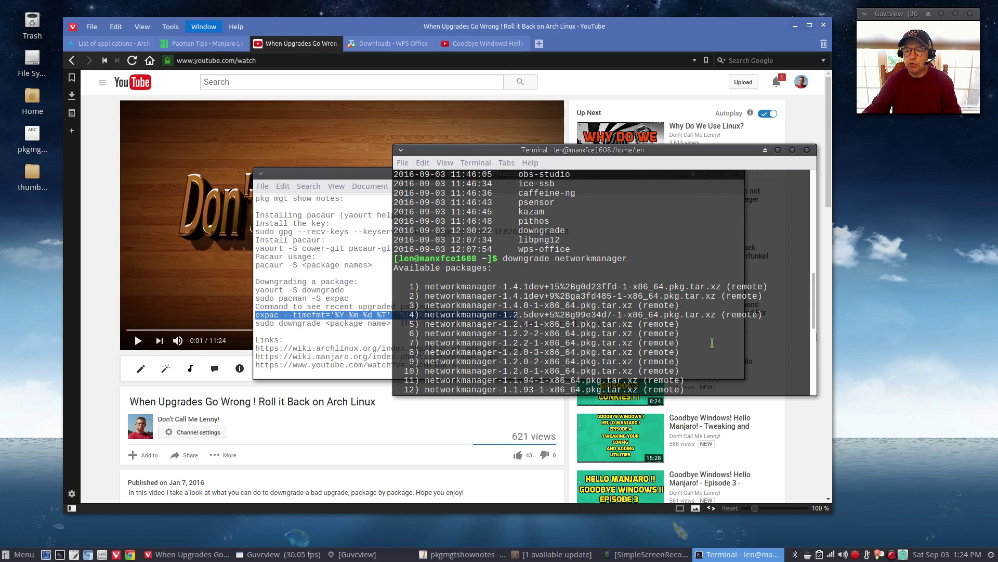
pyautogui.write('5')
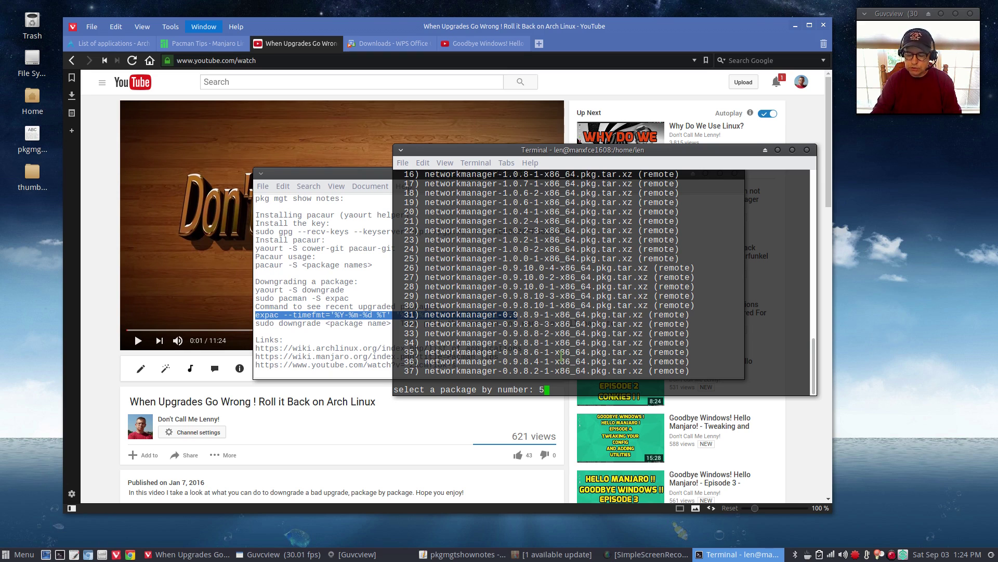
pyautogui.press('BackSpace')
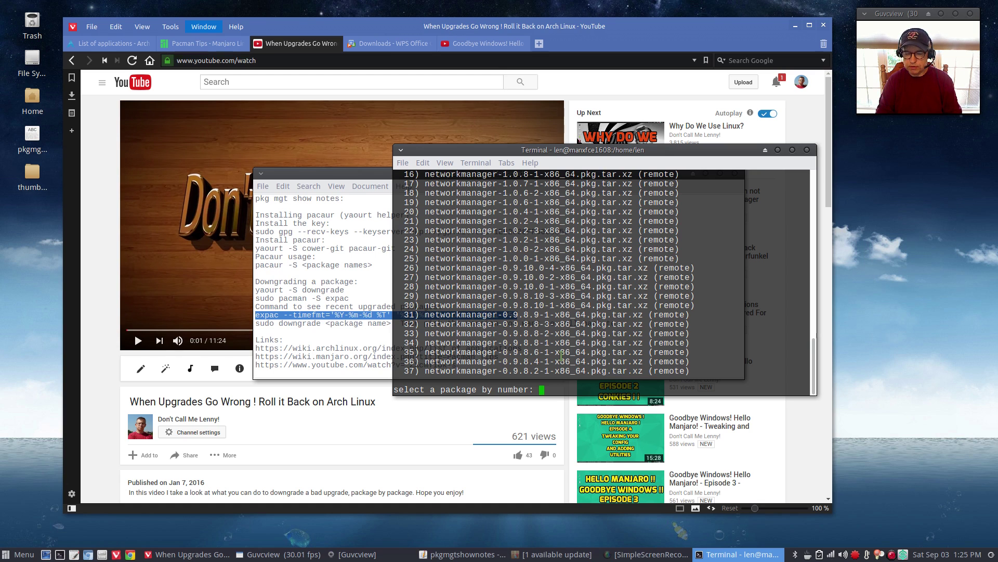
pyautogui.press('Return')
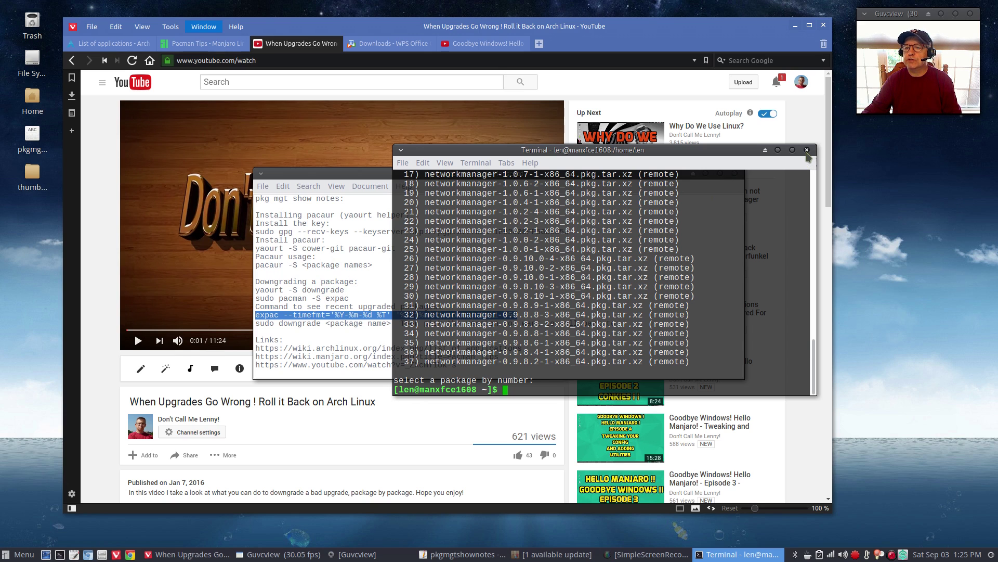
pyautogui.moveTo(787, 154); pyautogui.dragTo(909, 208)
# Close the terminal, finish the vivaldi-ffmpeg-codecs update with the sudo password, and minimize the notes.
pyautogui.click(930, 205)
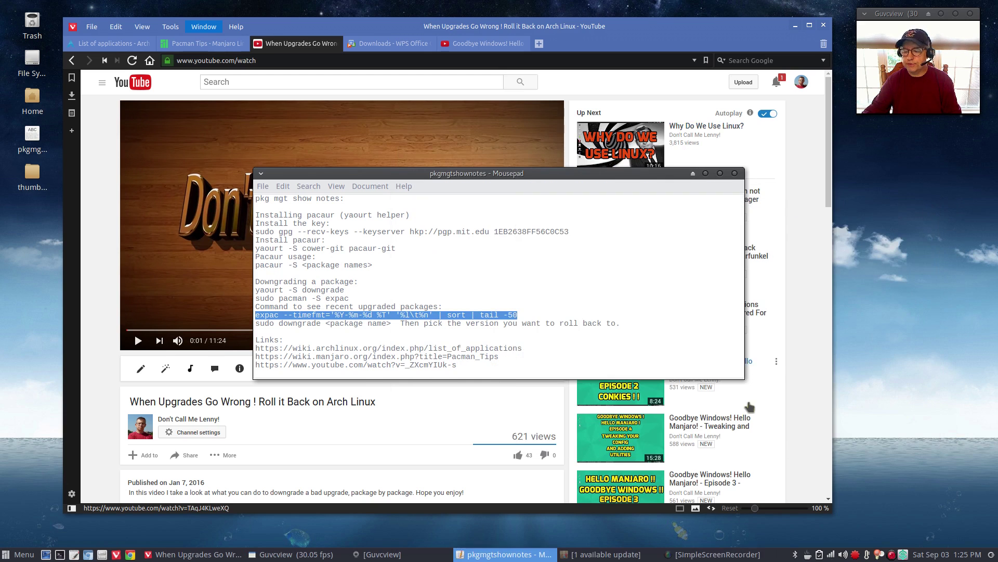
pyautogui.click(603, 554)
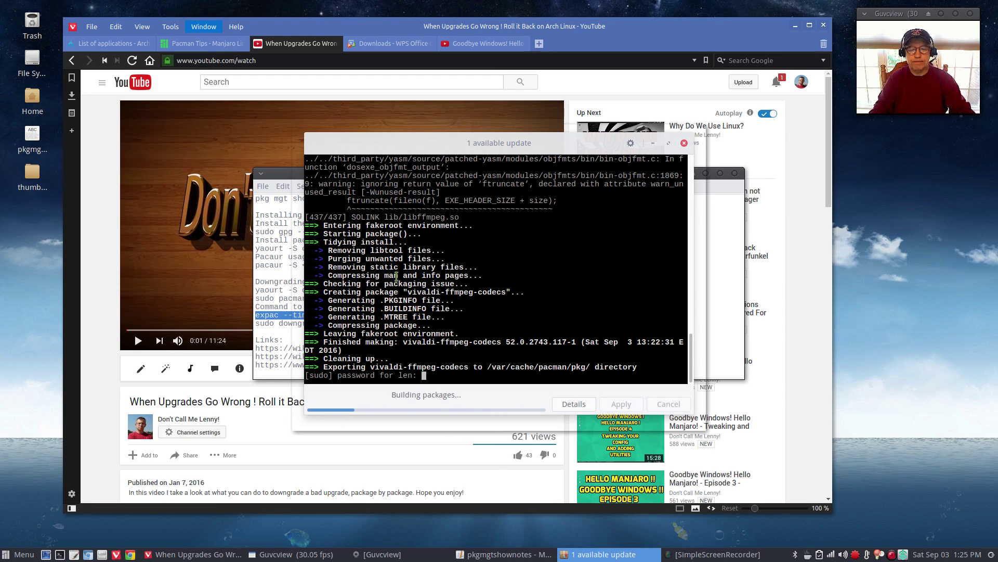
pyautogui.press('Return')
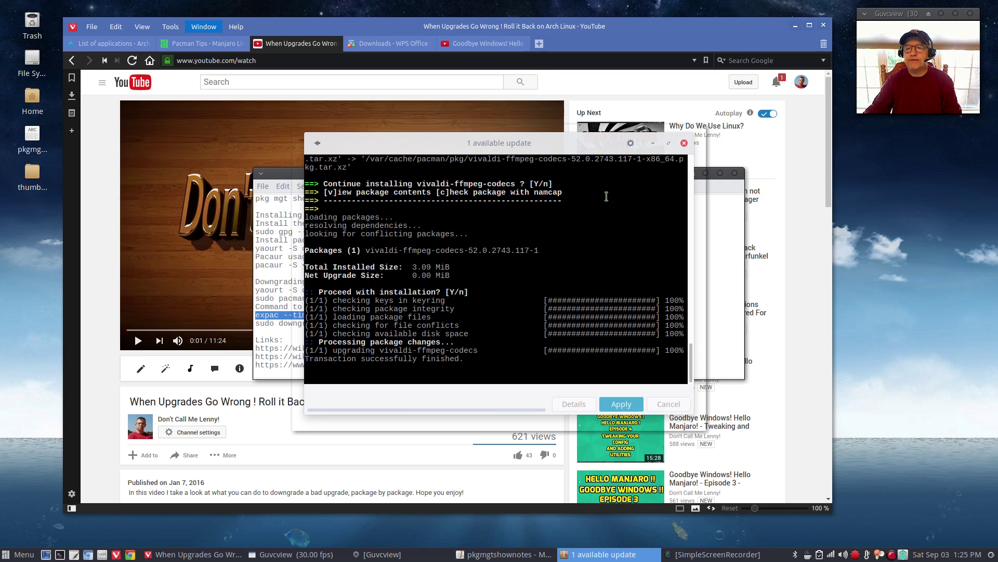
pyautogui.click(684, 143)
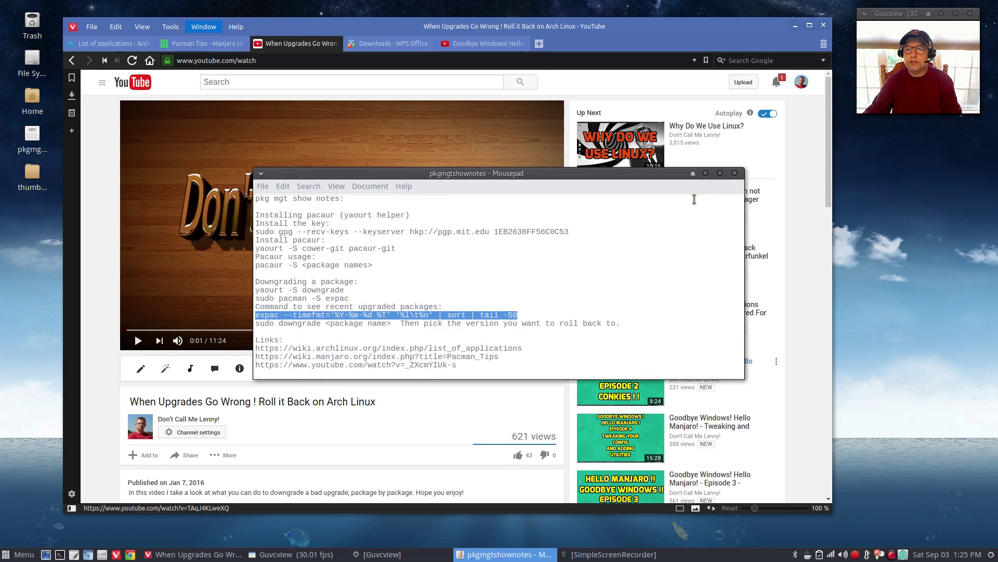
pyautogui.click(706, 174)
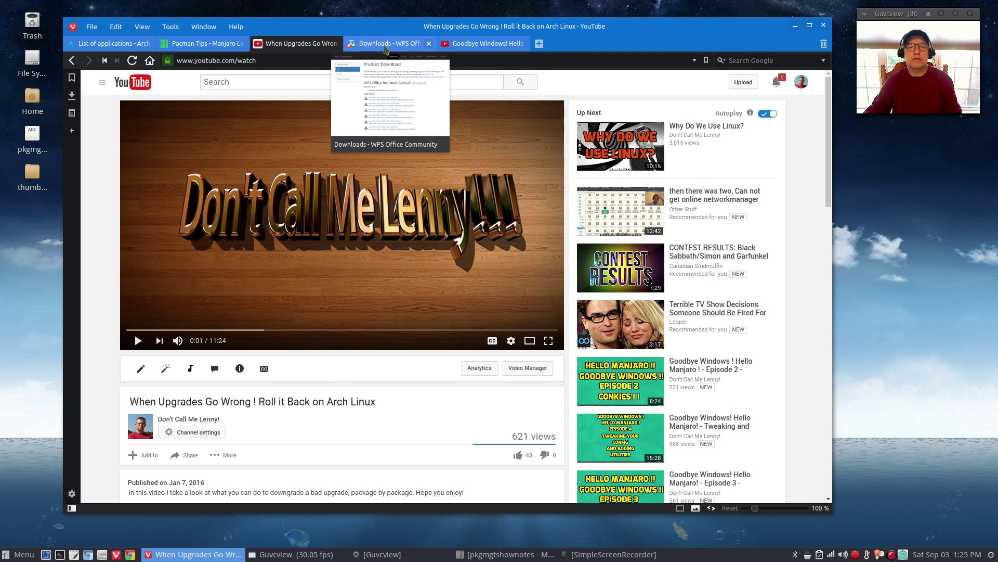
# Read the comments on the 'Goodbye Windows! Hello Manjaro!' video, then minimize Vivaldi.
pyautogui.click(484, 44)
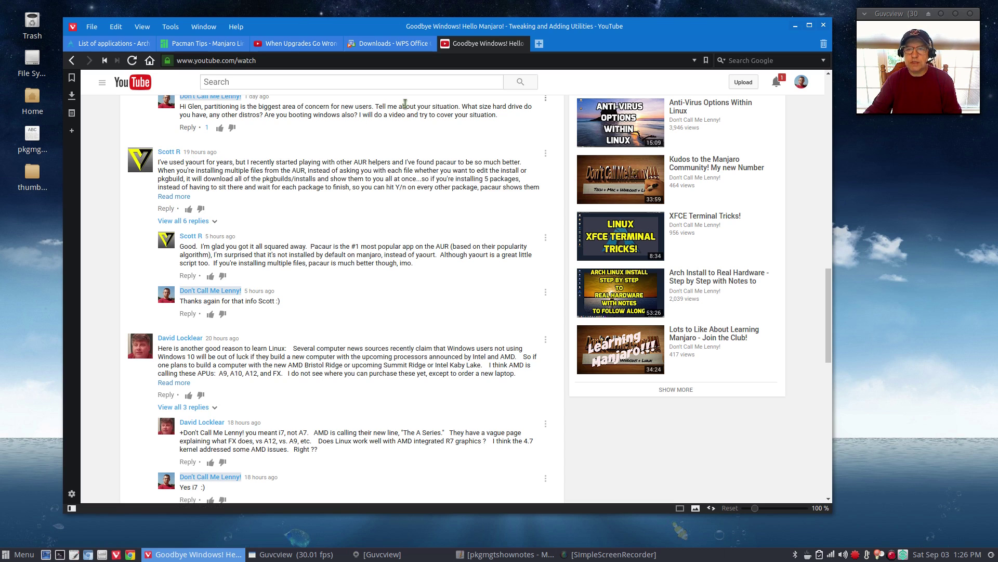
pyautogui.moveTo(391, 48)
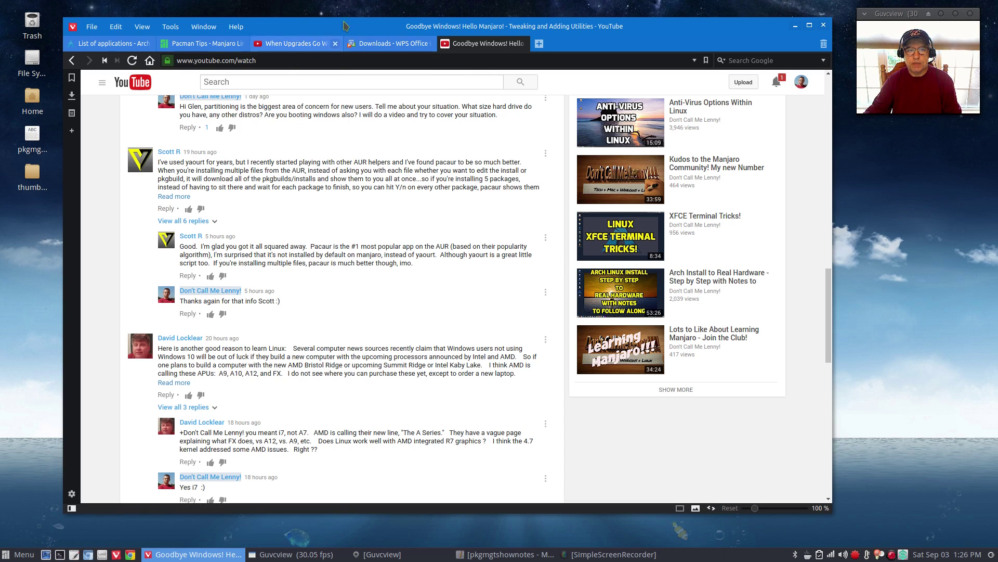
pyautogui.click(795, 26)
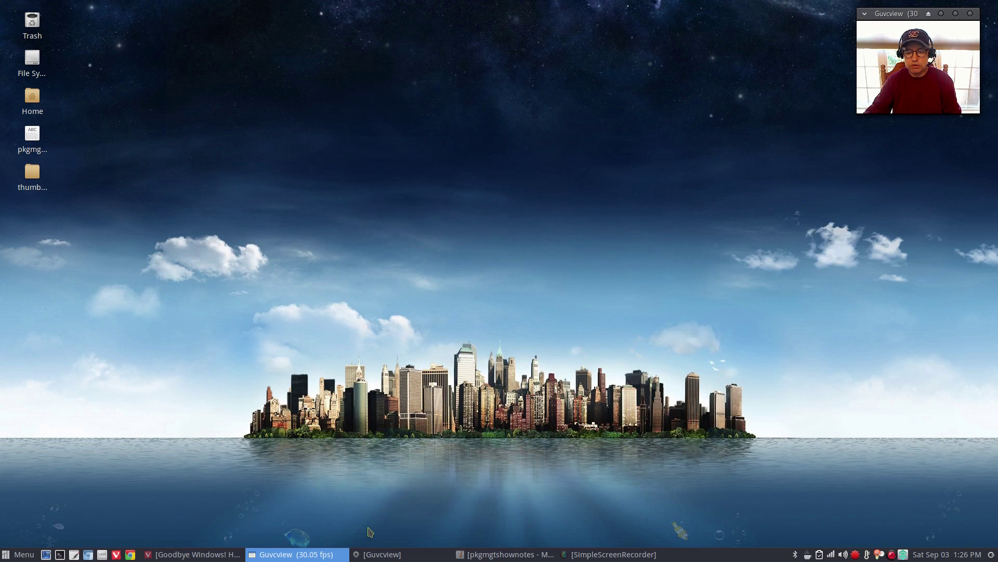
# Open a terminal and arrange the notes upper-left with the terminal on the right.
pyautogui.click(61, 555)
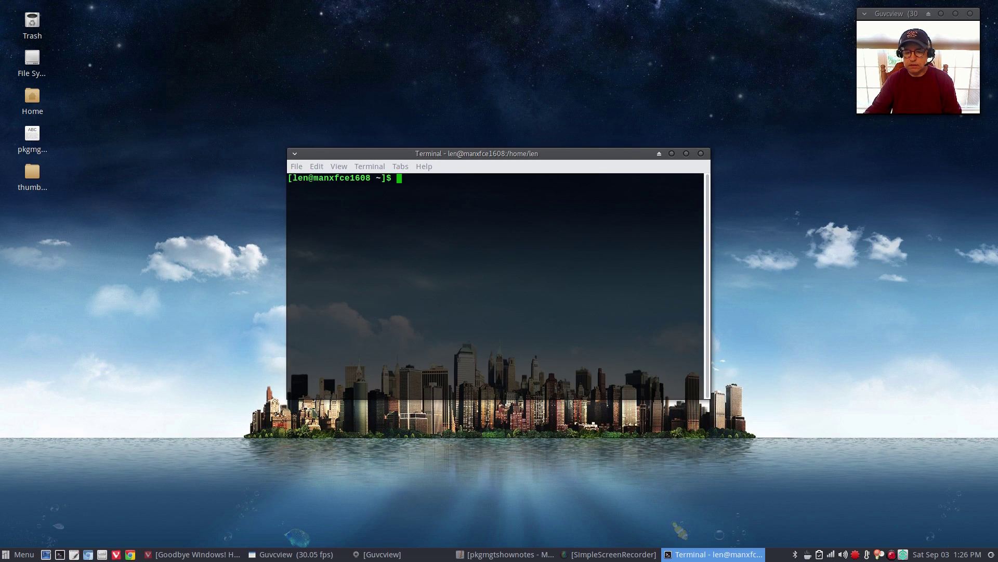
pyautogui.click(476, 554)
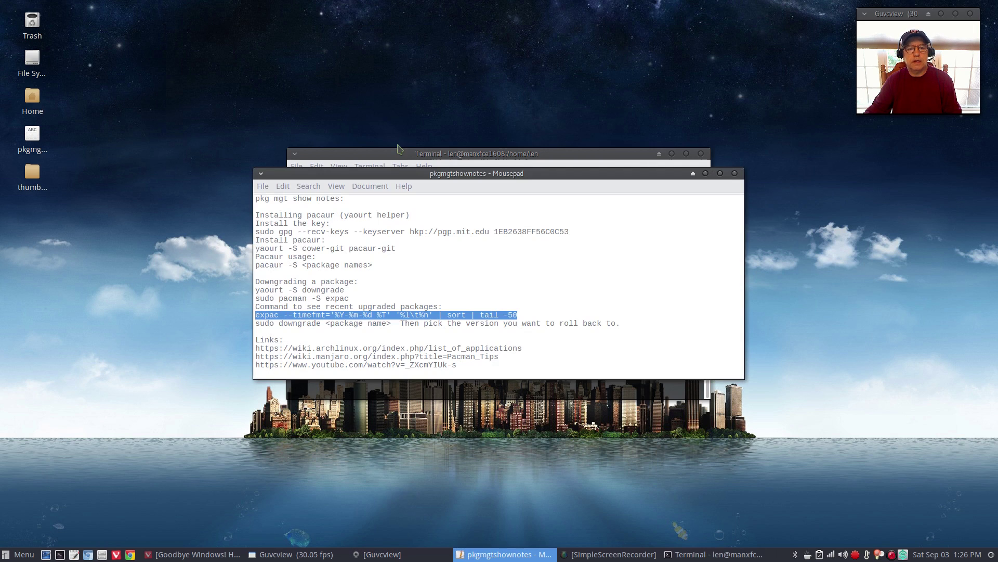
pyautogui.moveTo(451, 174); pyautogui.dragTo(209, 78)
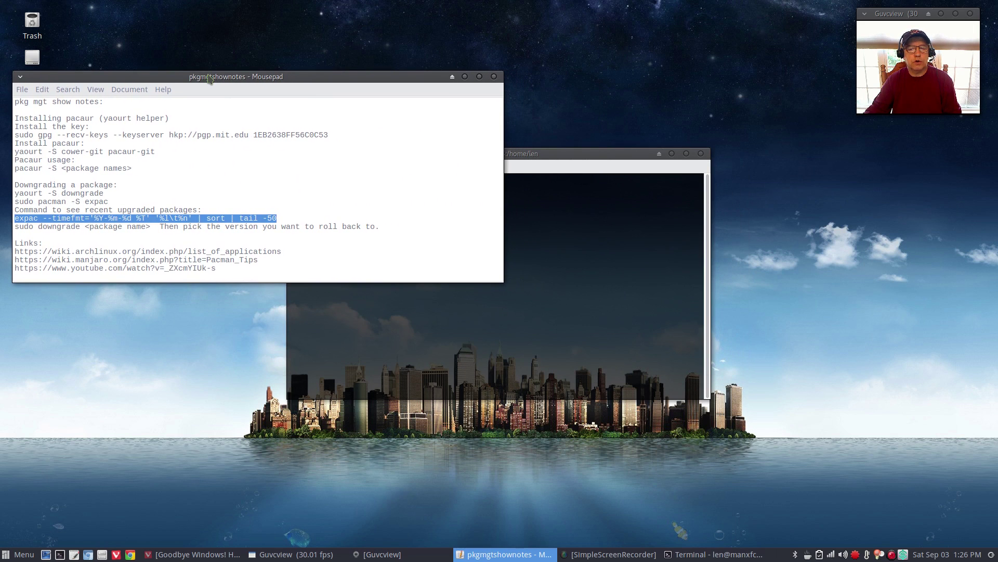
pyautogui.moveTo(566, 156); pyautogui.dragTo(812, 231)
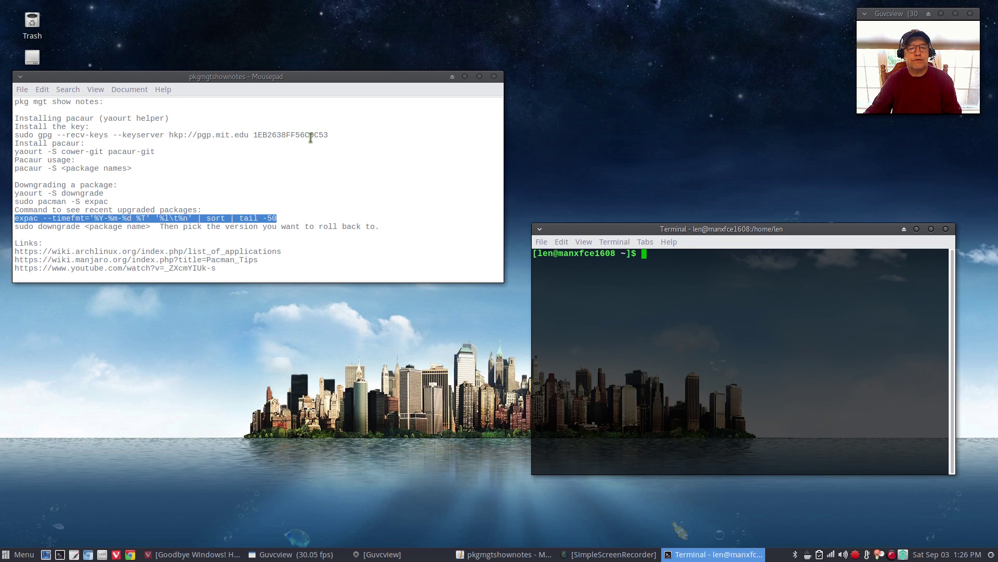
# Copy the gpg key-import command from the notes and run it in the terminal with the password.
pyautogui.moveTo(330, 135); pyautogui.dragTo(14, 136)
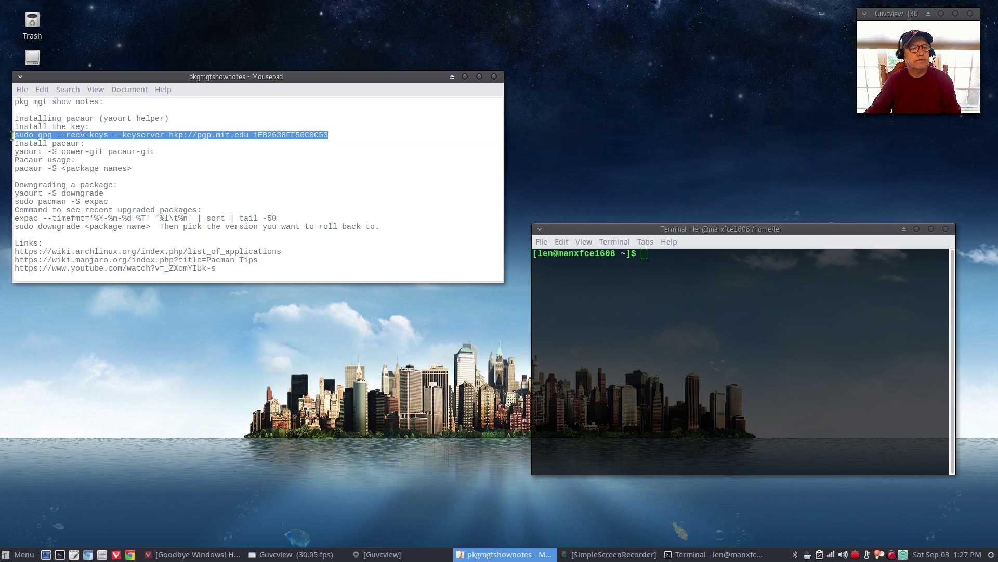
pyautogui.rightClick(30, 136)
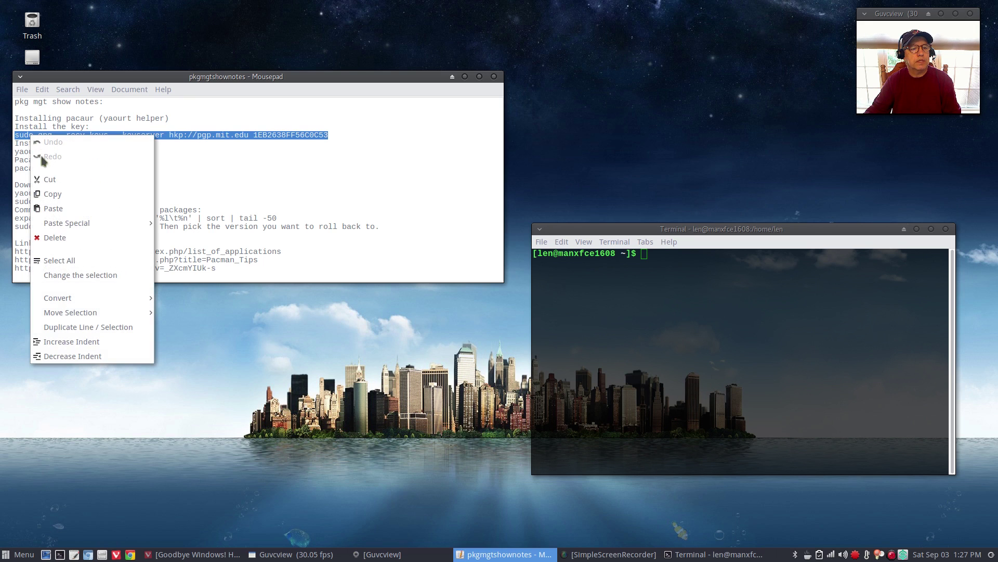
pyautogui.click(51, 193)
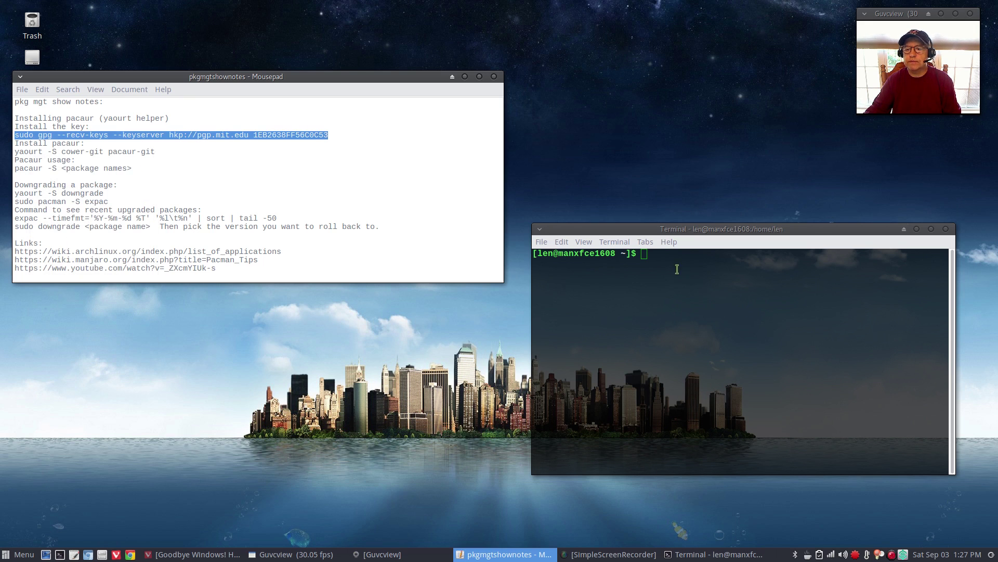
pyautogui.click(646, 254)
pyautogui.rightClick(646, 255)
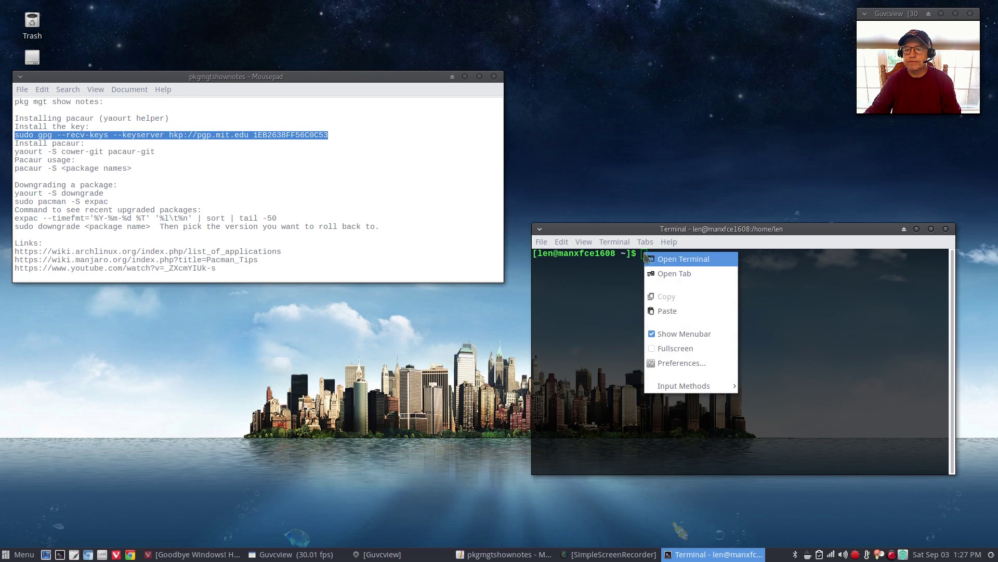
pyautogui.click(665, 311)
pyautogui.press('Return')
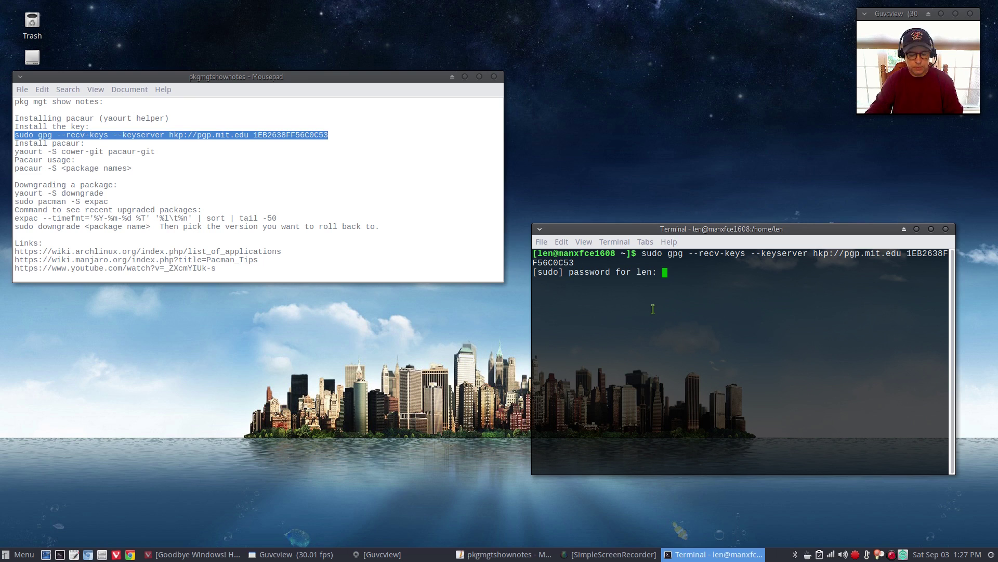
pyautogui.press('Return')
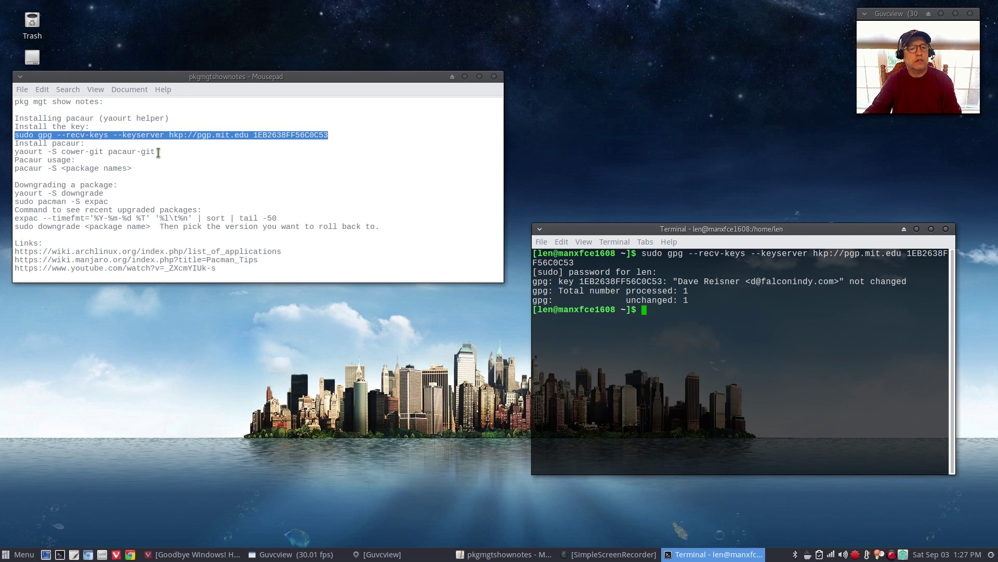
pyautogui.moveTo(156, 151); pyautogui.dragTo(8, 153)
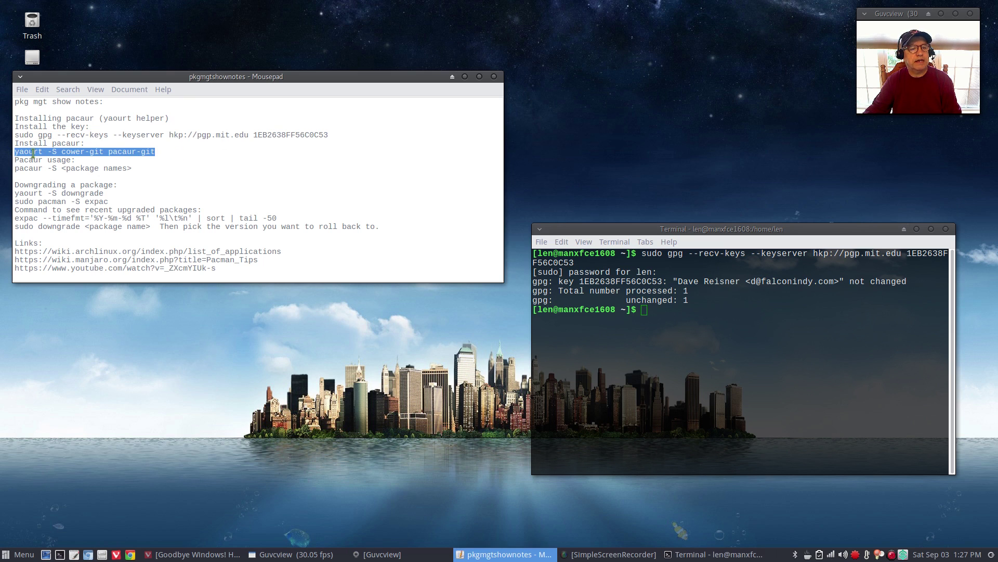
# Copy the yaourt install command from the notes and run it in the terminal.
pyautogui.rightClick(32, 154)
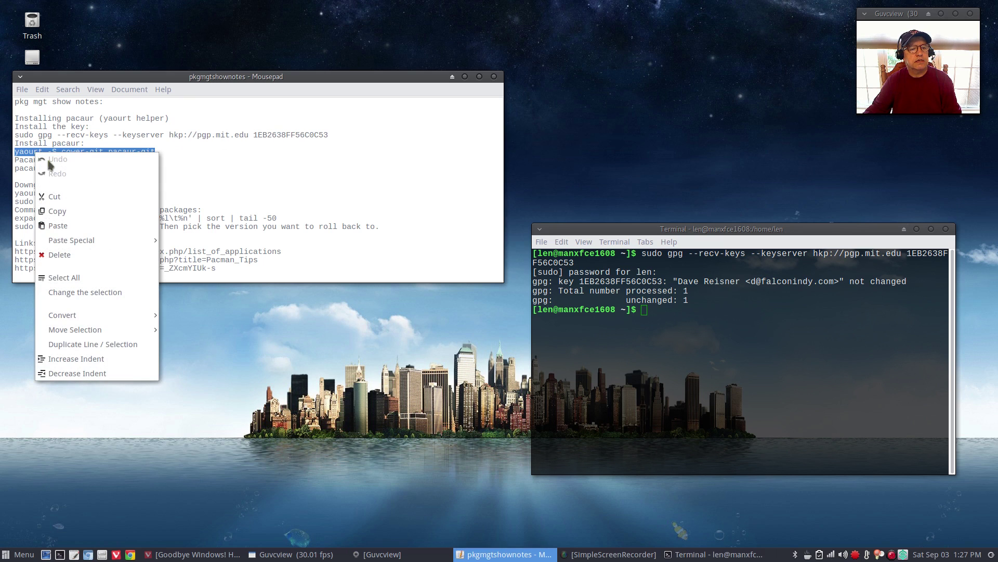
pyautogui.click(61, 213)
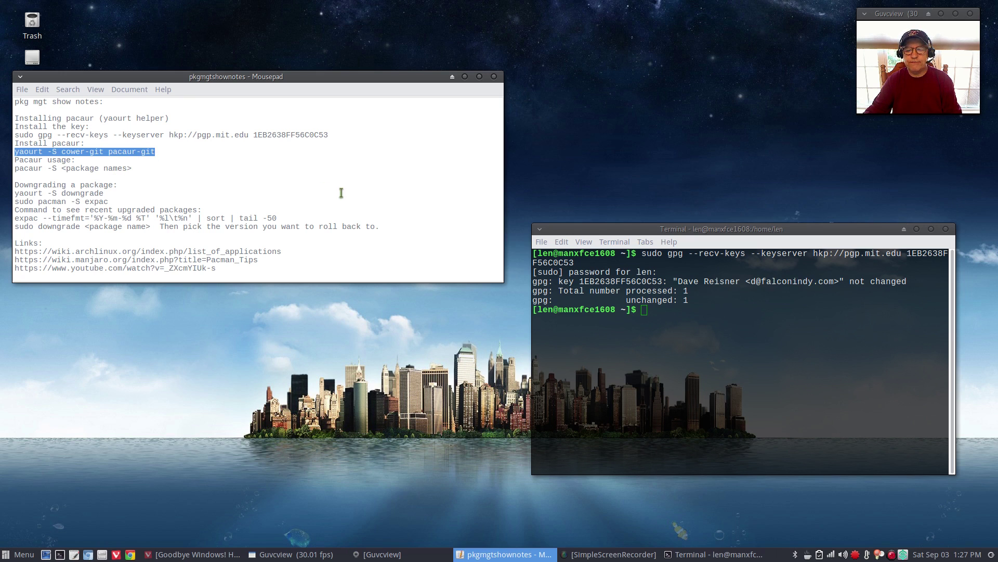
pyautogui.click(645, 313)
pyautogui.rightClick(645, 313)
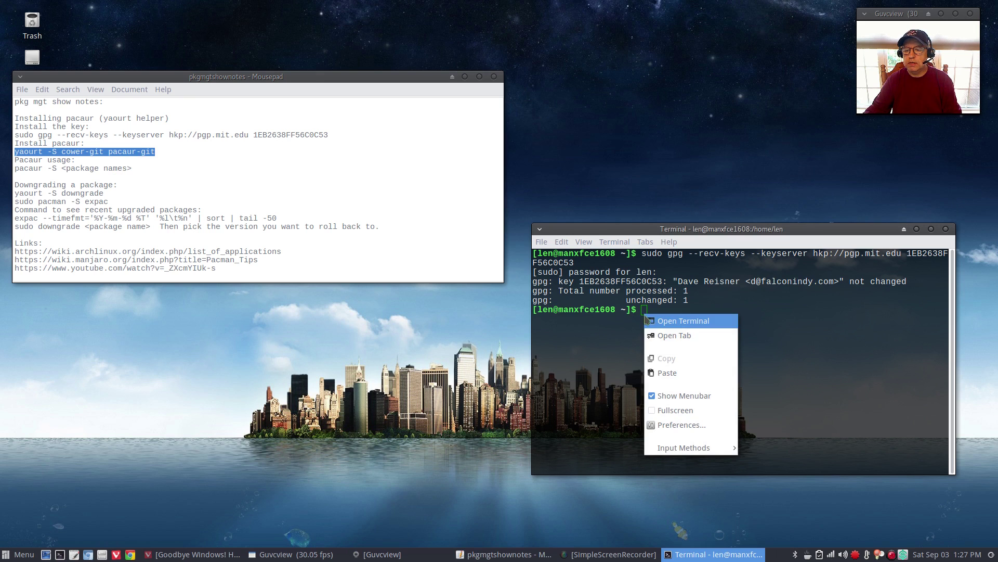
pyautogui.click(656, 373)
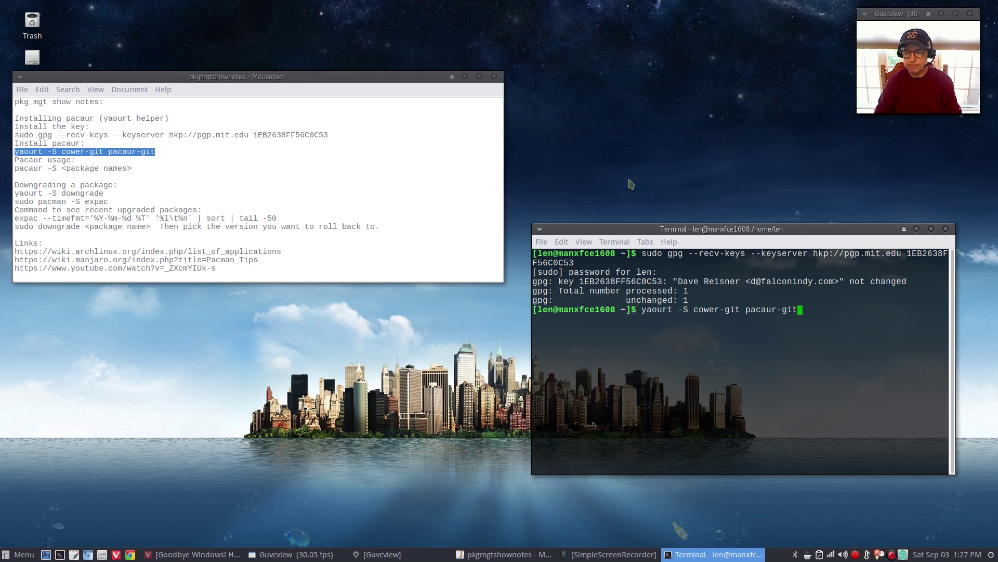
pyautogui.press('Return')
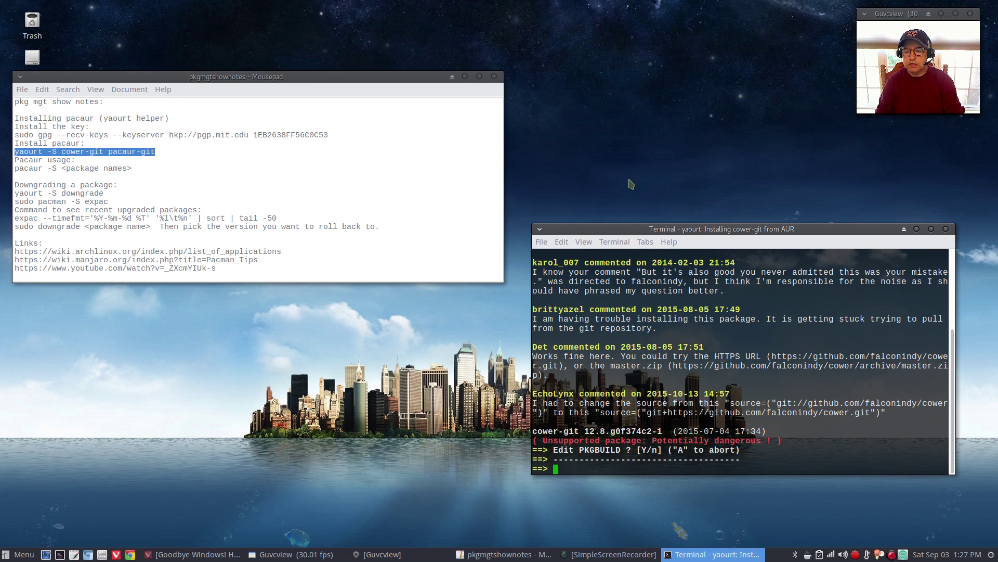
# Decline PKGBUILD edits and confirm the builds to install cower-git and pacaur-git 4.6.9-1.
pyautogui.write('n')
pyautogui.press('Return')
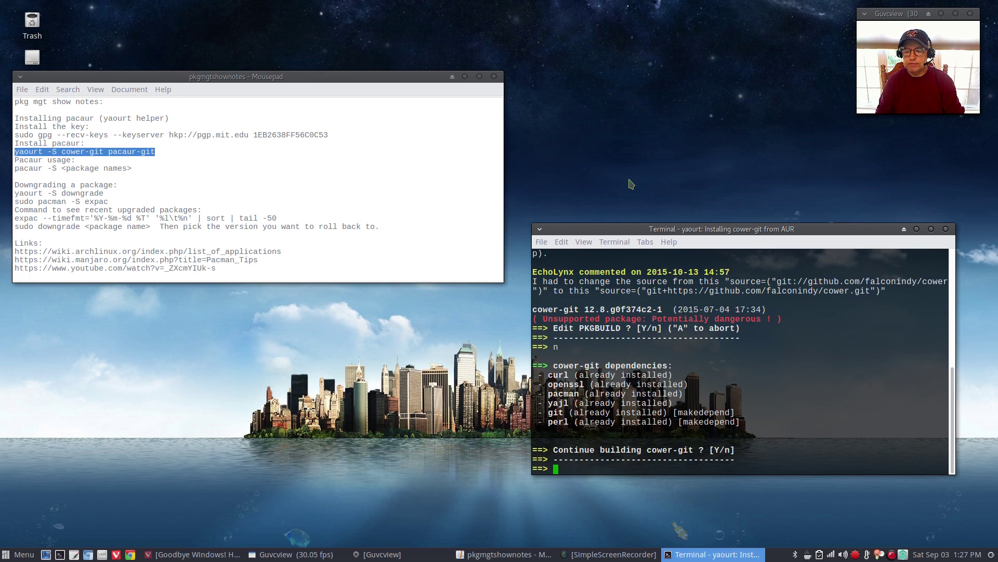
pyautogui.press('Return')
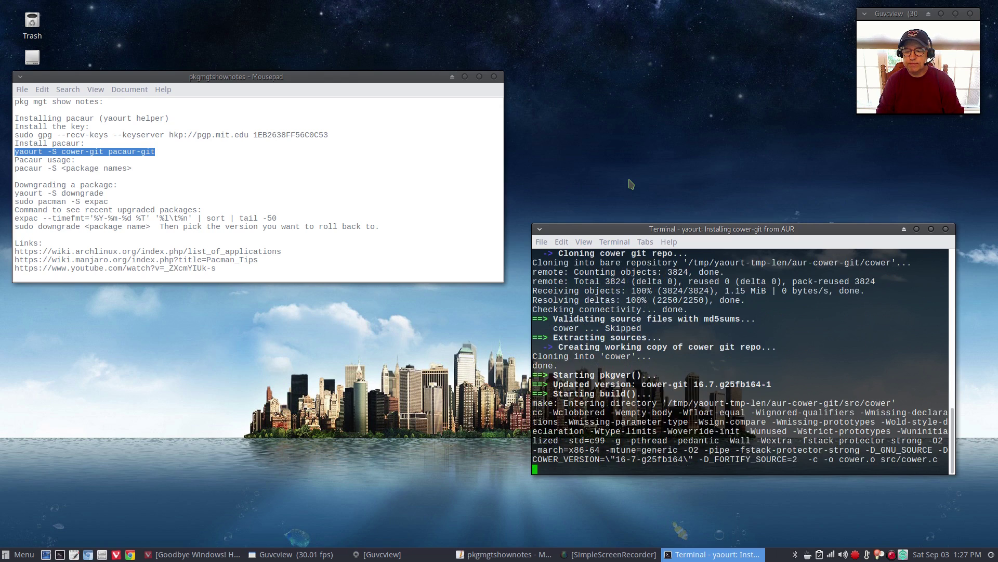
pyautogui.press('Return')
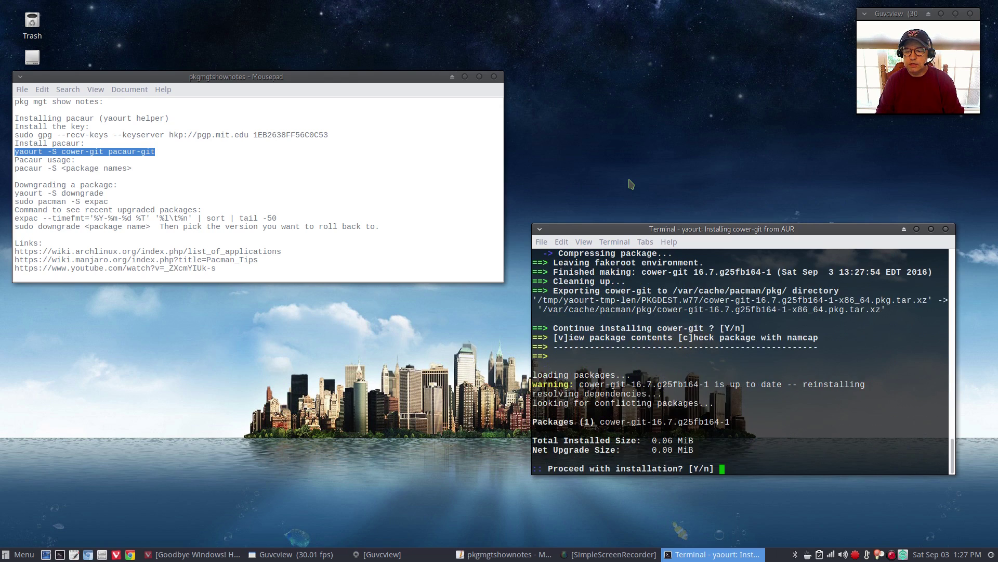
pyautogui.press('Return')
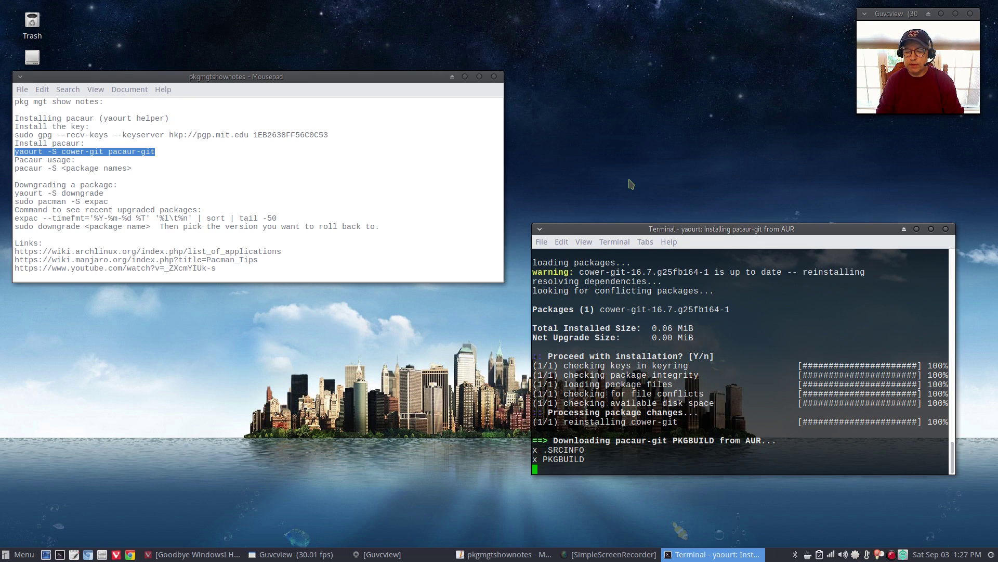
pyautogui.write('n')
pyautogui.press('Return')
pyautogui.press('Return')
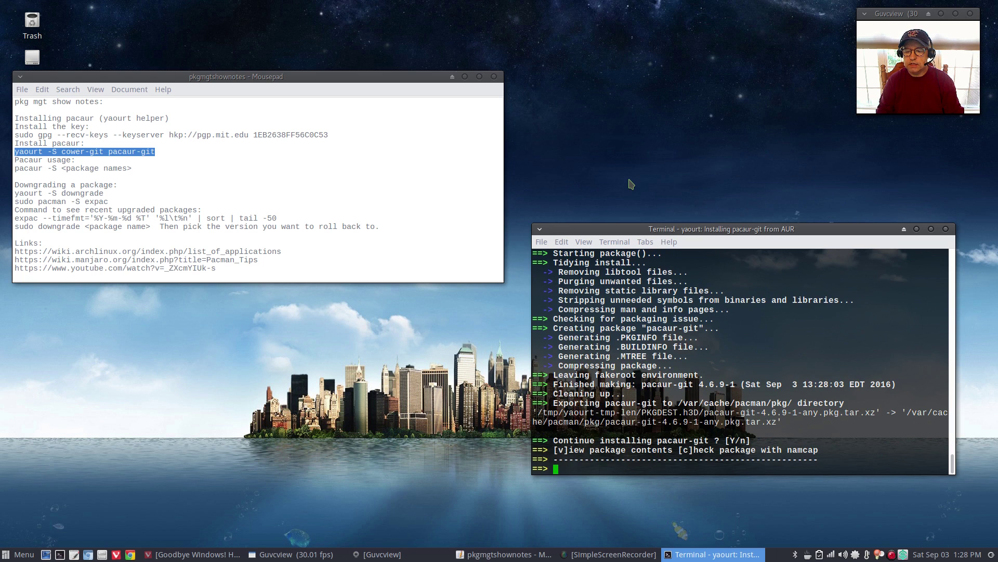
pyautogui.press('Return')
pyautogui.press('Return')
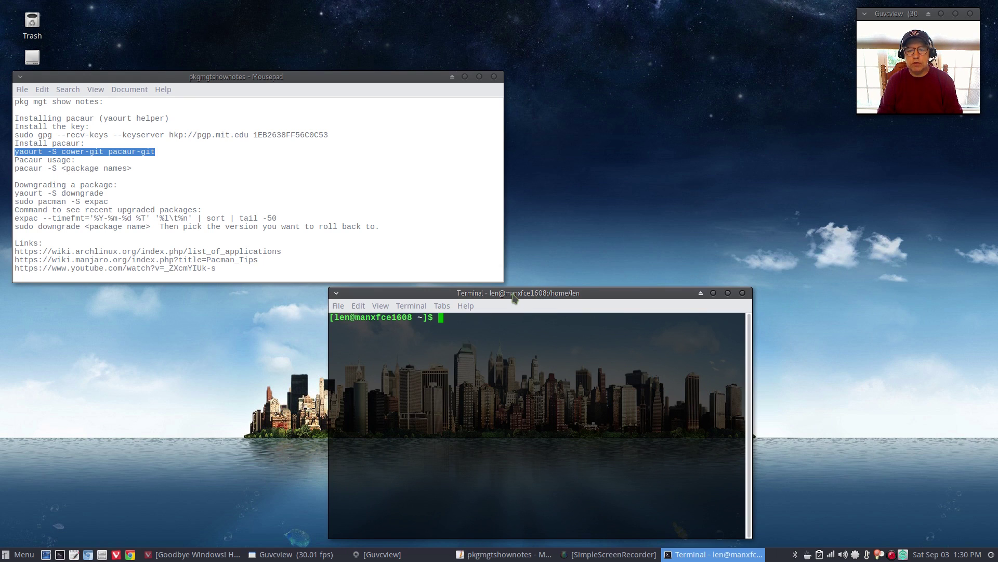
# Run 'pacaur -S pithos ice-ssb kazam caffeine-ng obs-studio', giving the sudo password and confirming prompts.
pyautogui.press('Up')
pyautogui.press('Up')
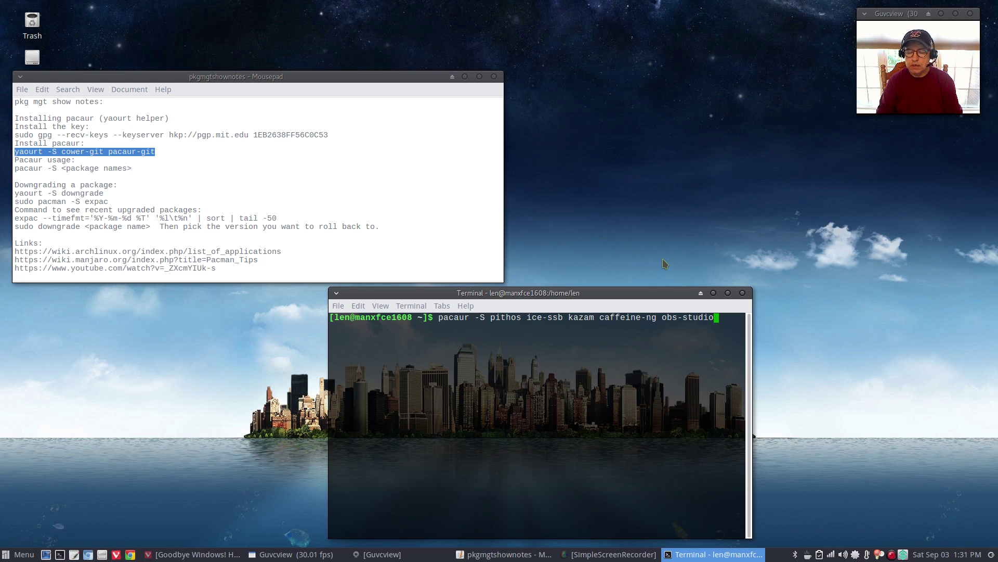
pyautogui.press('Return')
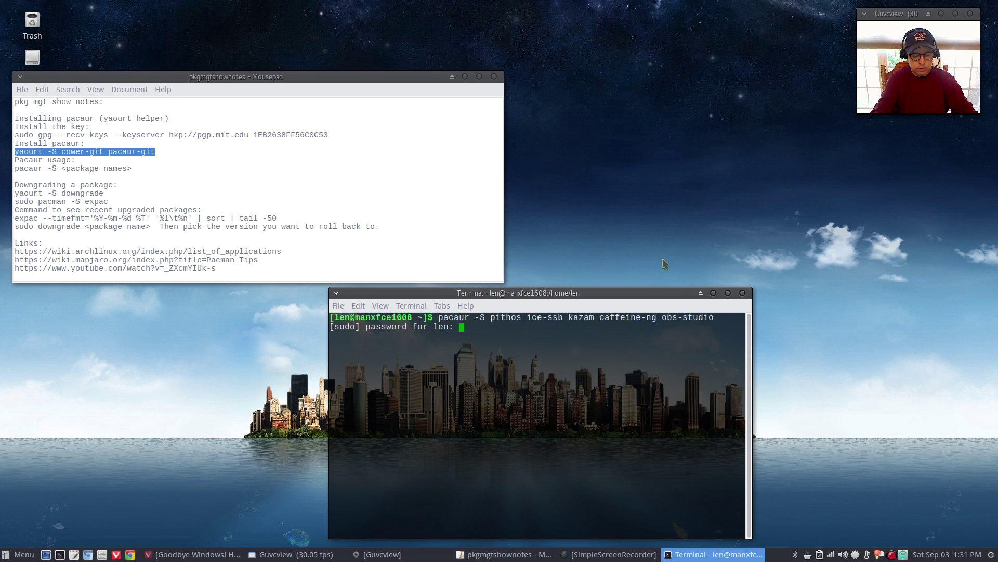
pyautogui.press('Return')
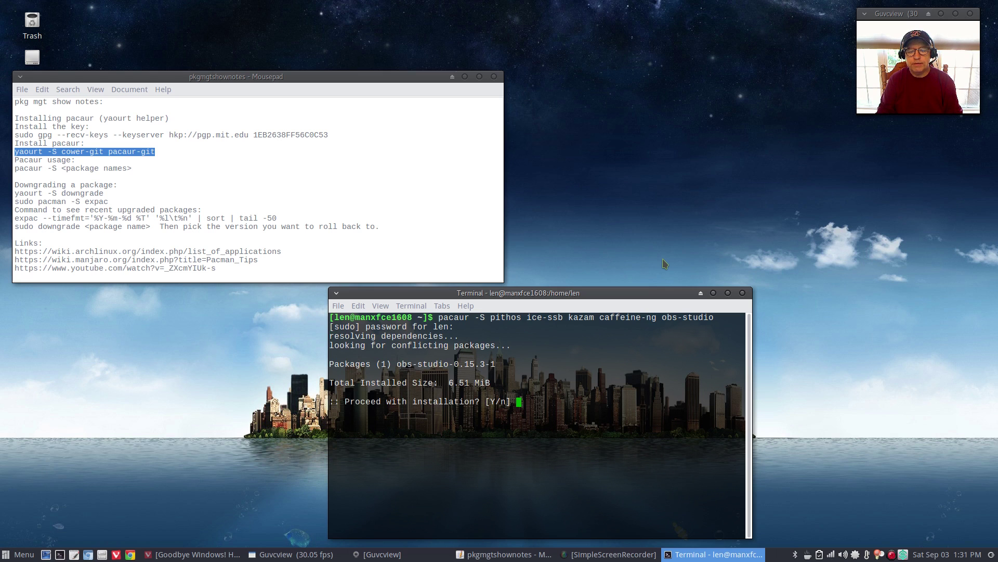
pyautogui.press('Return')
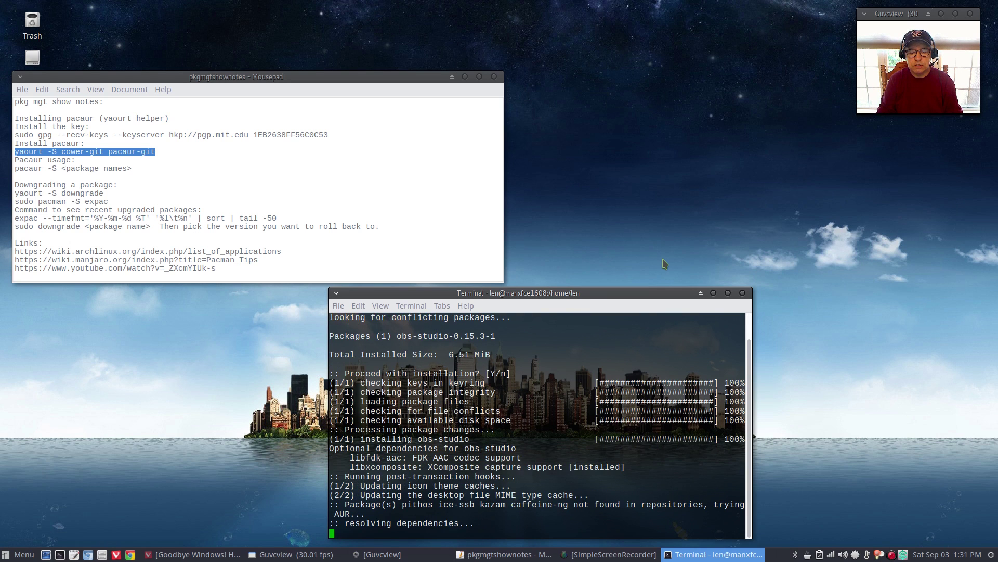
pyautogui.press('Return')
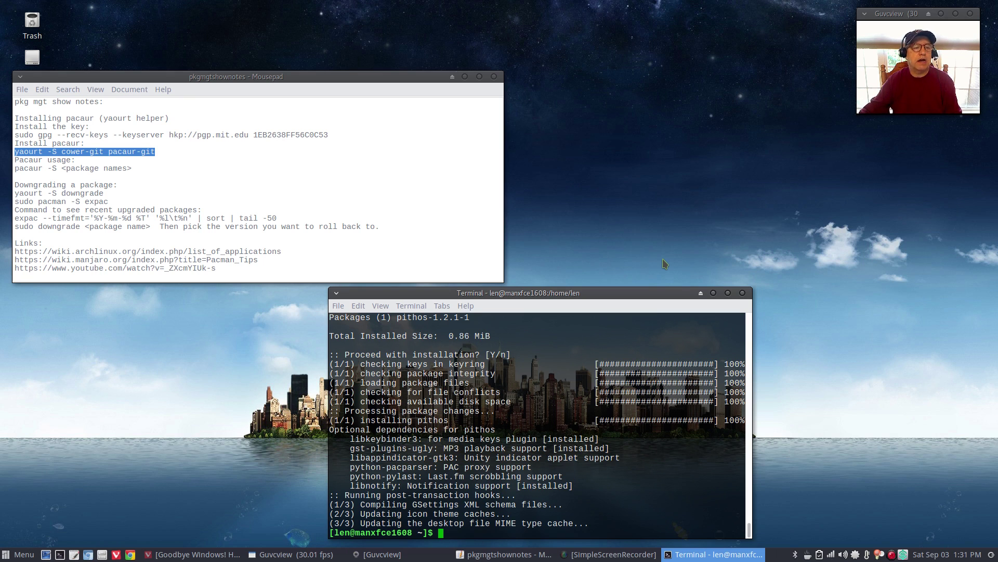
# Minimize the Mousepad notes and the Terminal window.
pyautogui.click(453, 76)
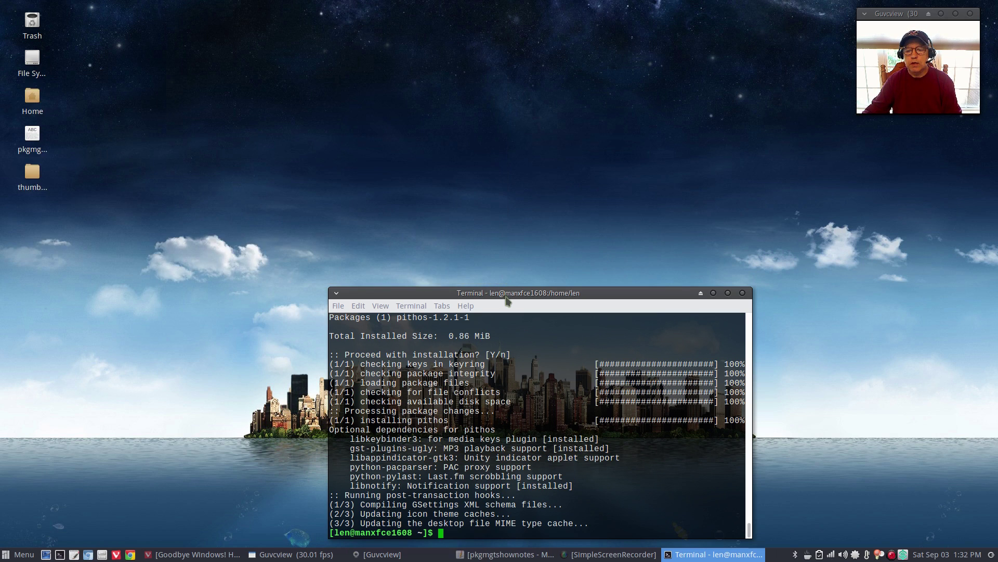
pyautogui.moveTo(506, 299); pyautogui.dragTo(456, 141)
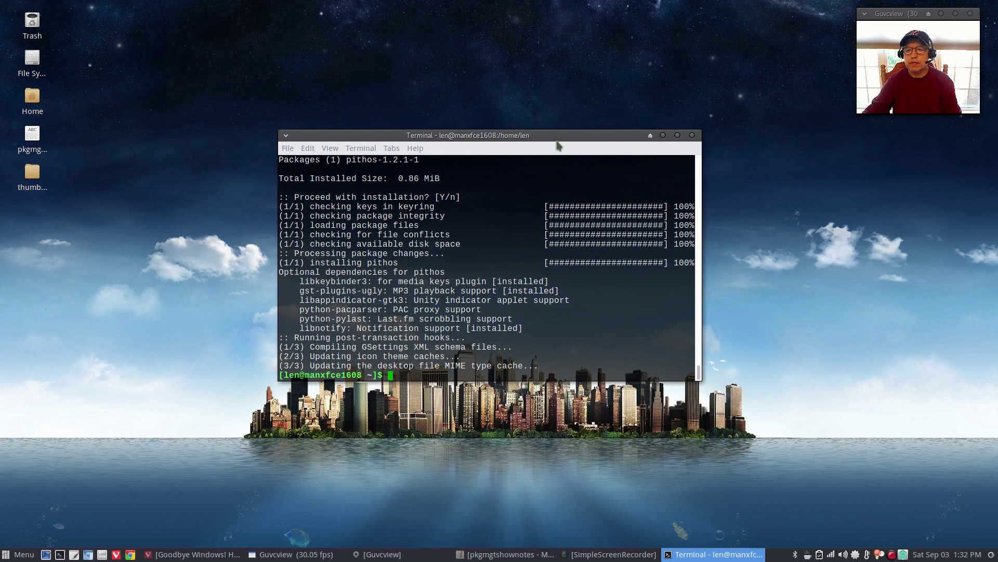
pyautogui.click(663, 136)
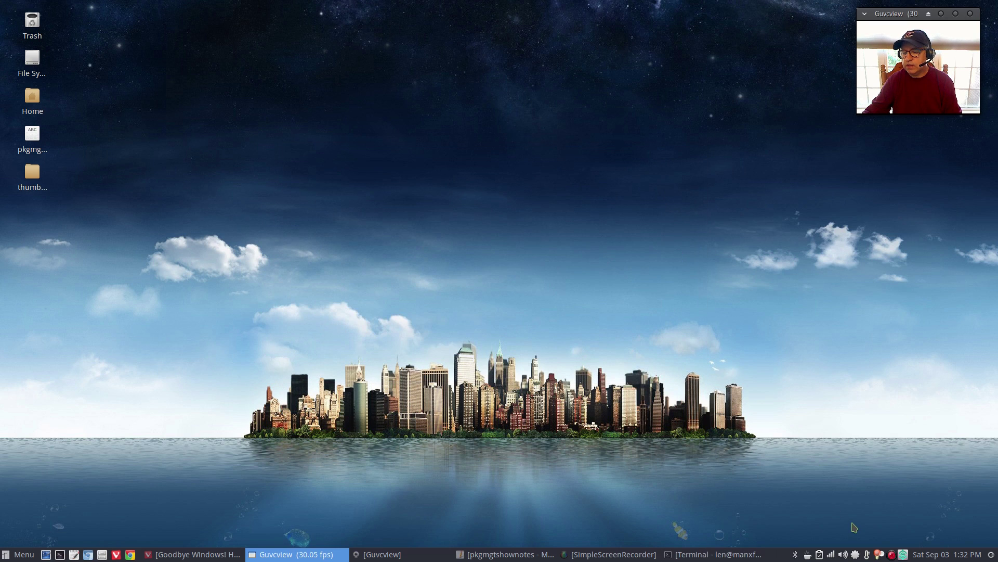
# Open the Package Manager from the Pamac tray icon and search for kazam, selecting kazam 1.4.5-6.
pyautogui.rightClick(855, 555)
pyautogui.click(872, 531)
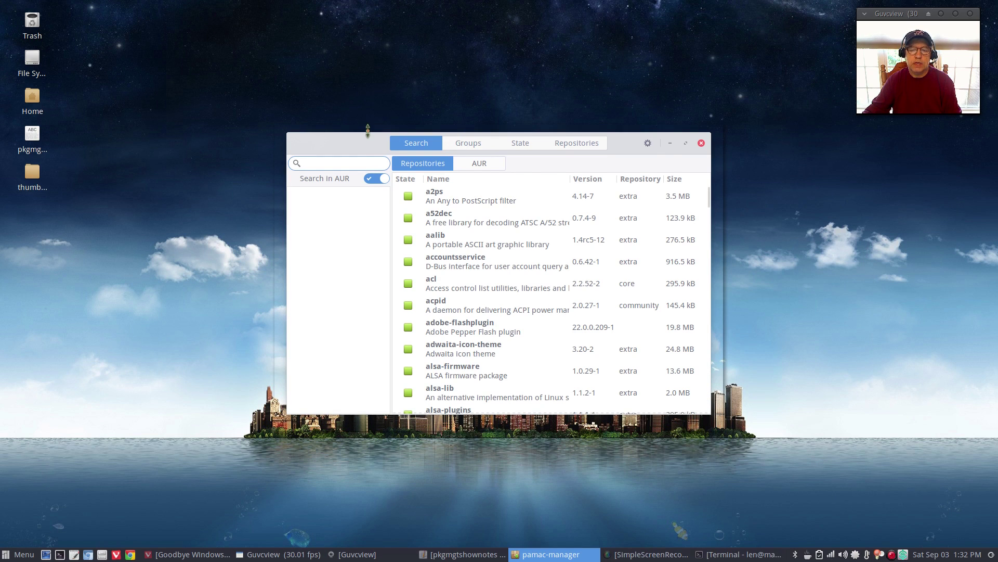
pyautogui.moveTo(368, 140); pyautogui.dragTo(382, 206)
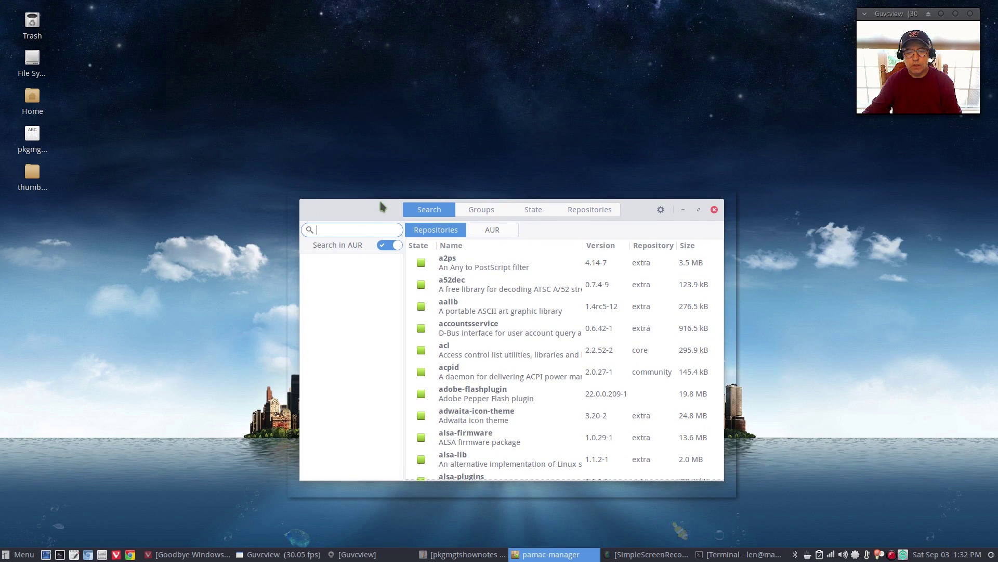
pyautogui.click(348, 231)
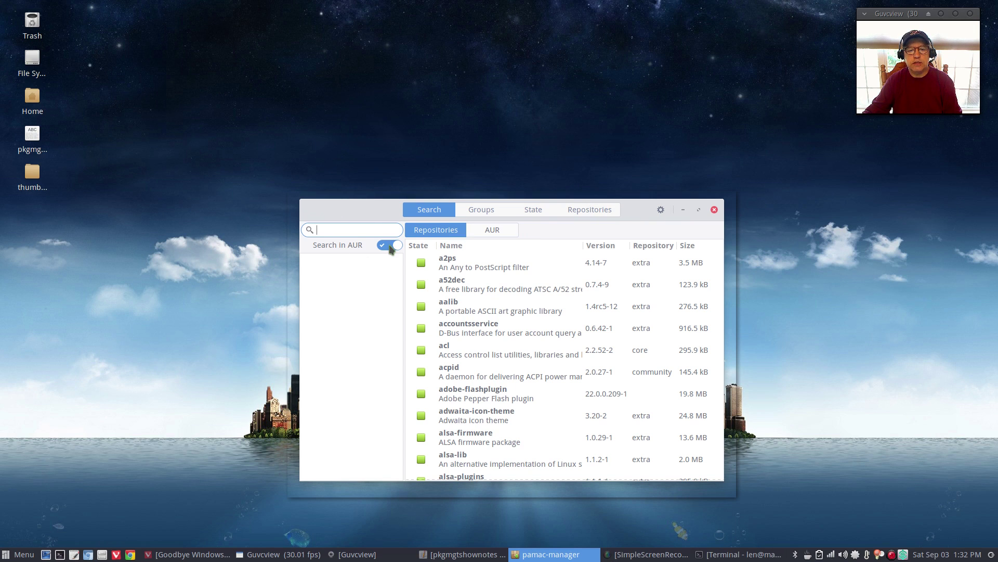
pyautogui.write('k')
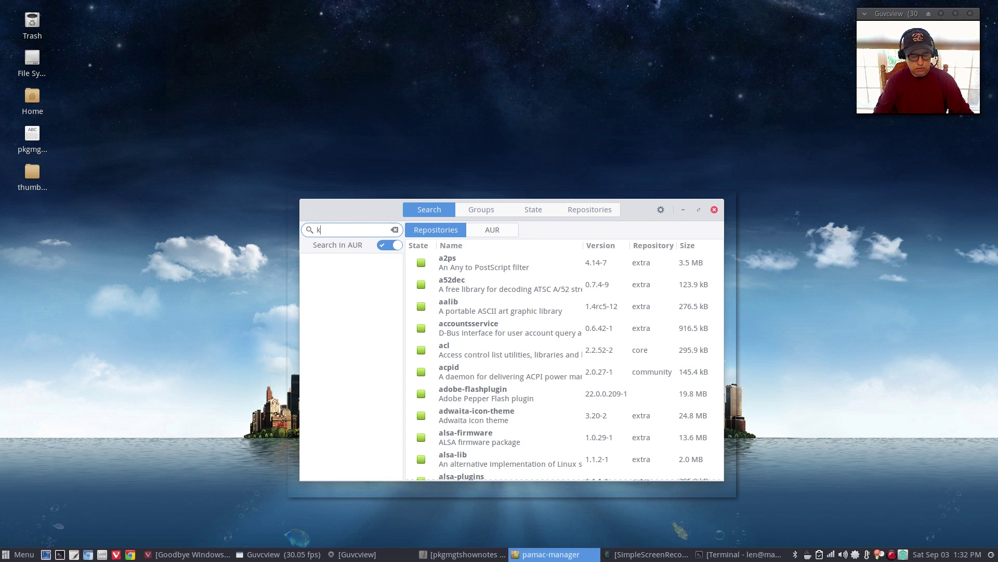
pyautogui.write('azam')
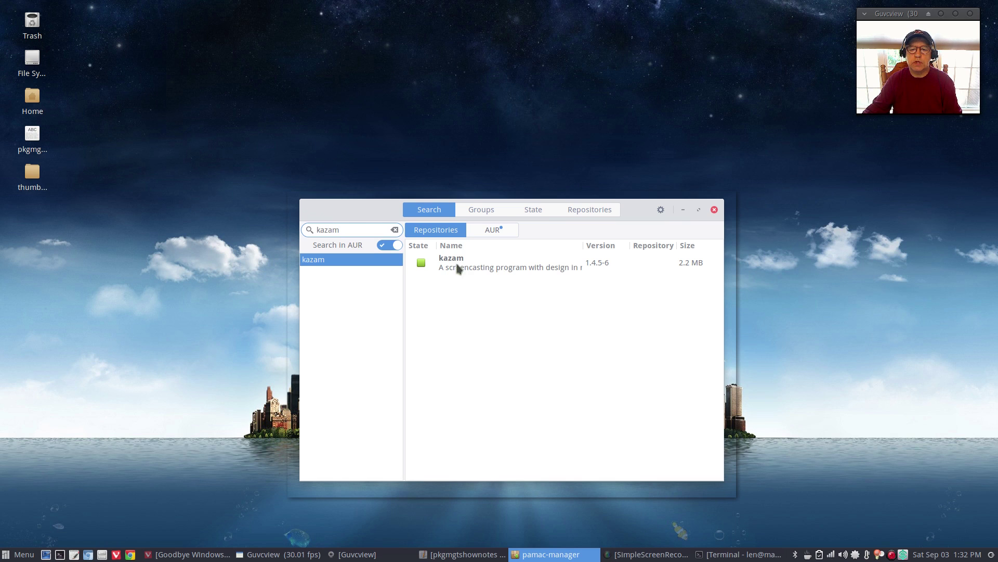
pyautogui.click(462, 269)
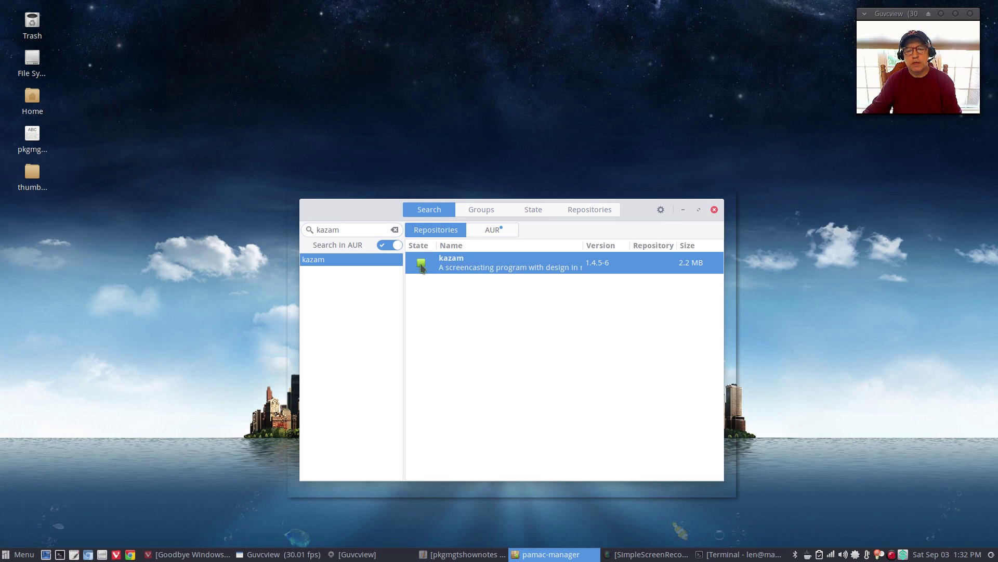
# Mark kazam 1.4.5-6 for removal, apply and commit it with the account password, then close Pamac.
pyautogui.doubleClick(457, 264)
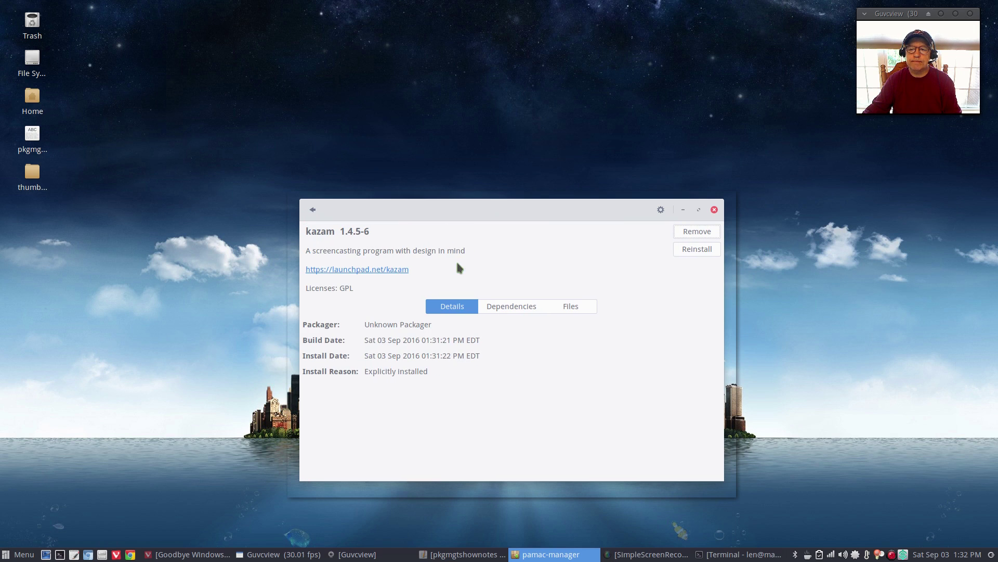
pyautogui.click(695, 236)
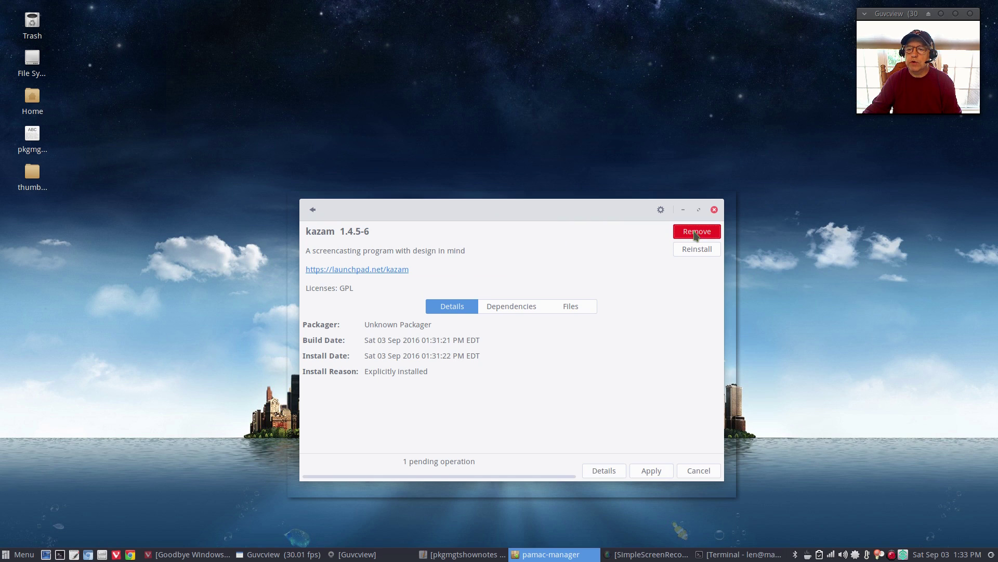
pyautogui.click(653, 479)
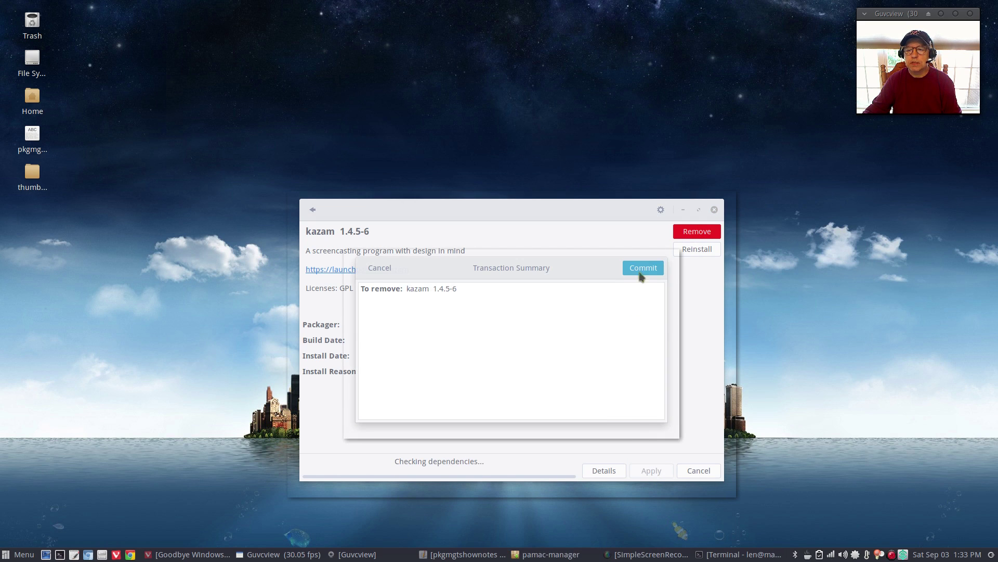
pyautogui.click(640, 273)
pyautogui.write('•')
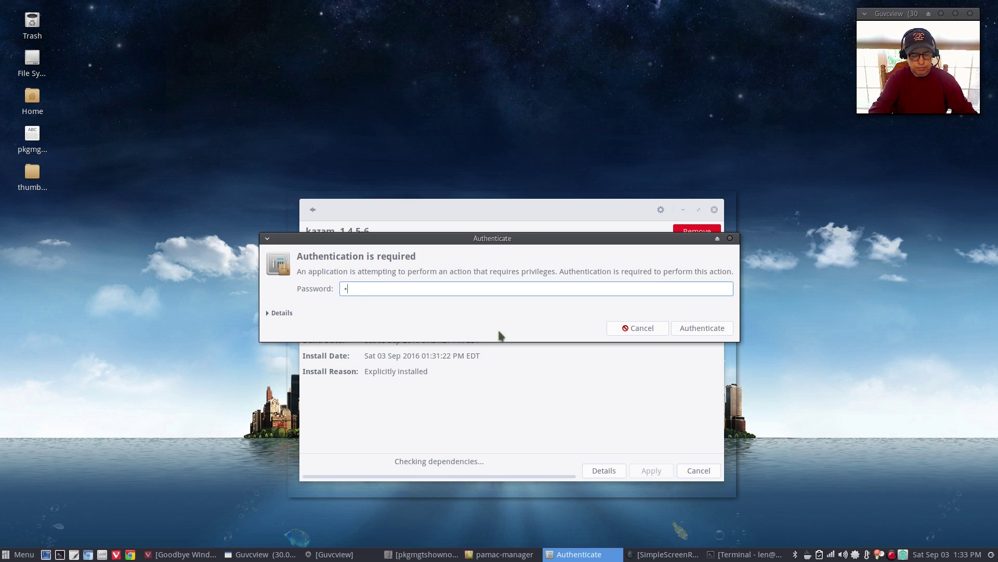
pyautogui.write('•••••')
pyautogui.press('Return')
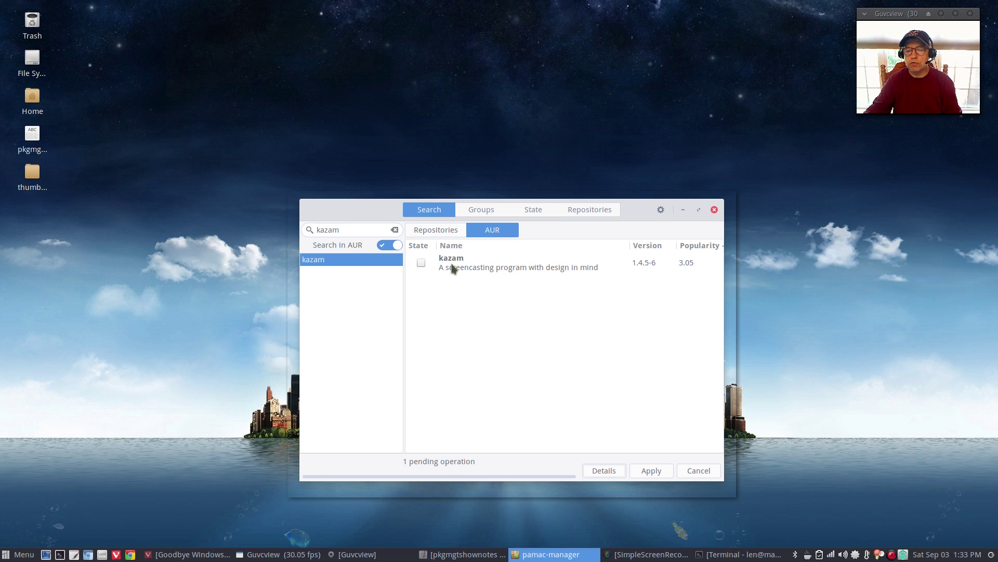
pyautogui.hotkey('alt', 'F4')
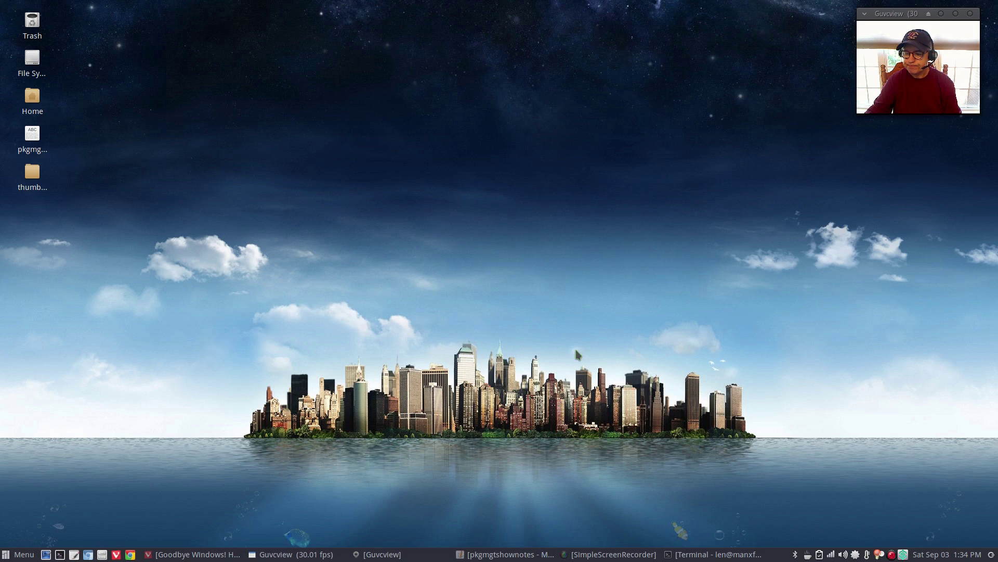
# Restore Vivaldi, view the Pacman Tips tab, return to ArchWiki's List of applications, then minimize.
pyautogui.click(210, 556)
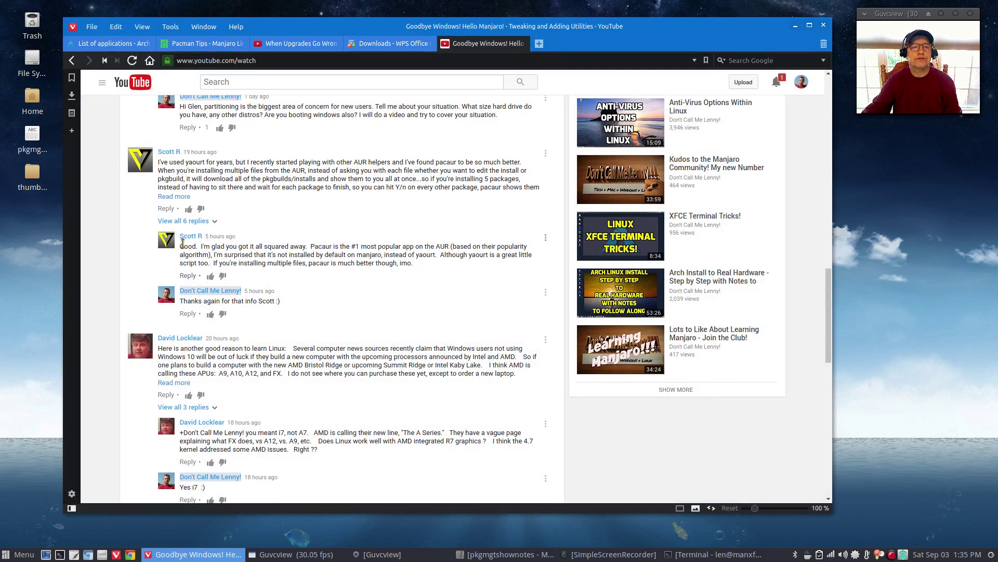
pyautogui.click(110, 43)
pyautogui.click(204, 45)
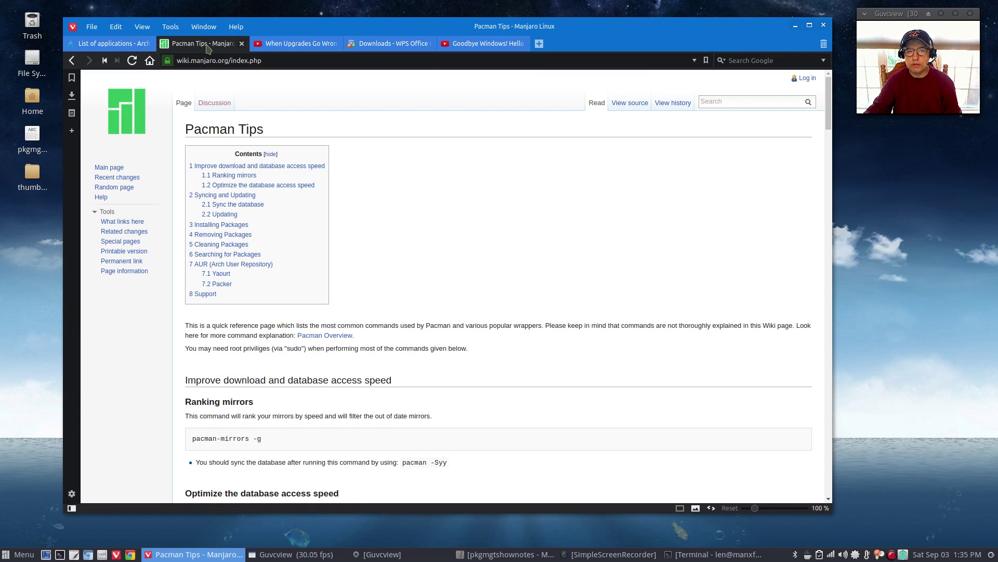
pyautogui.moveTo(112, 48)
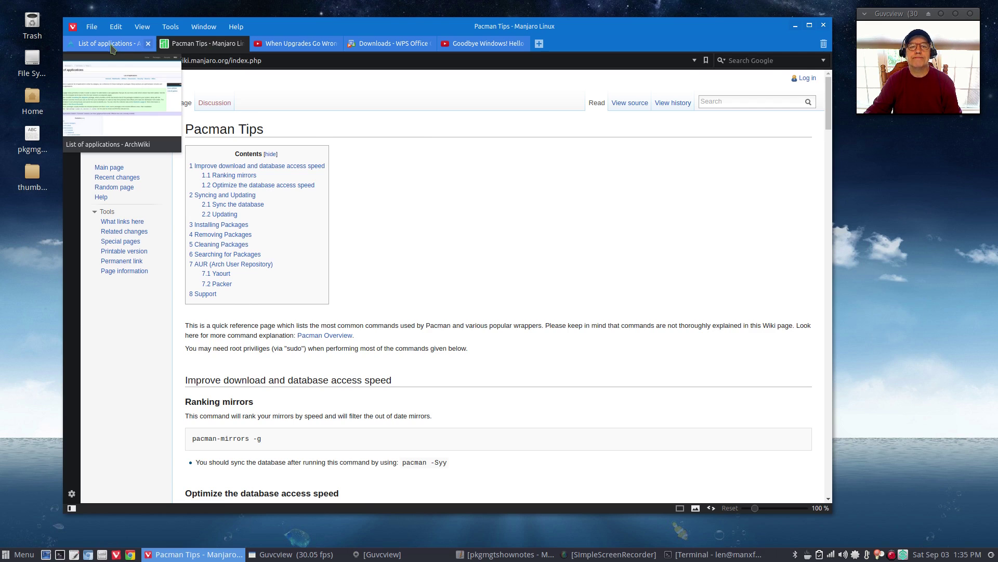
pyautogui.click(112, 48)
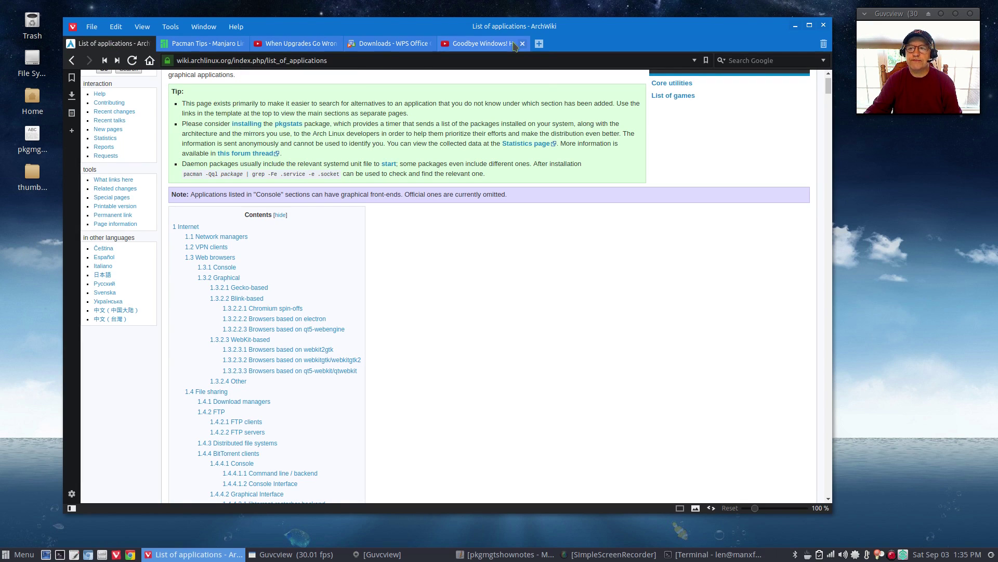
pyautogui.click(795, 26)
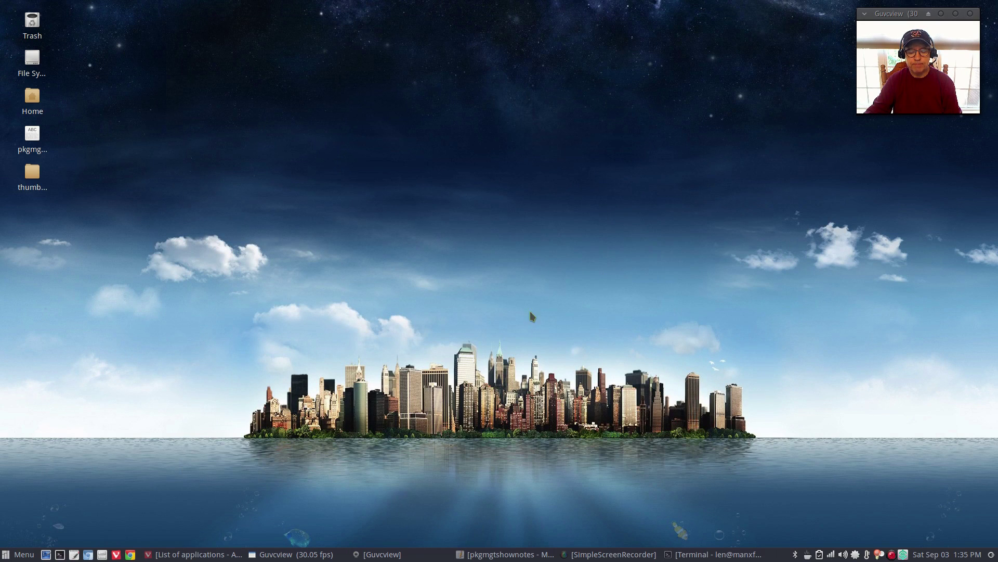